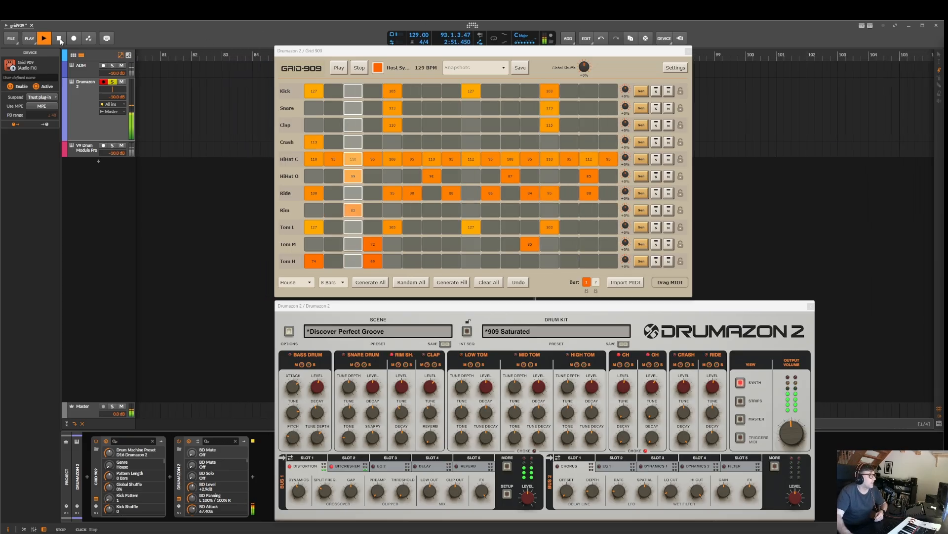
# - Stop playback and open the Grid 909 plug-in window of the ADM track
pyautogui.click(59, 38)
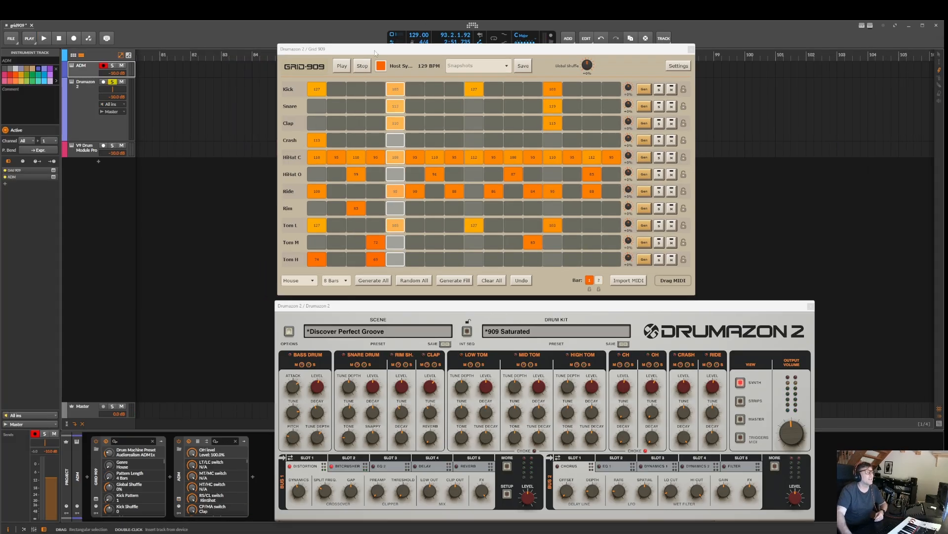
pyautogui.click(375, 51)
pyautogui.click(98, 498)
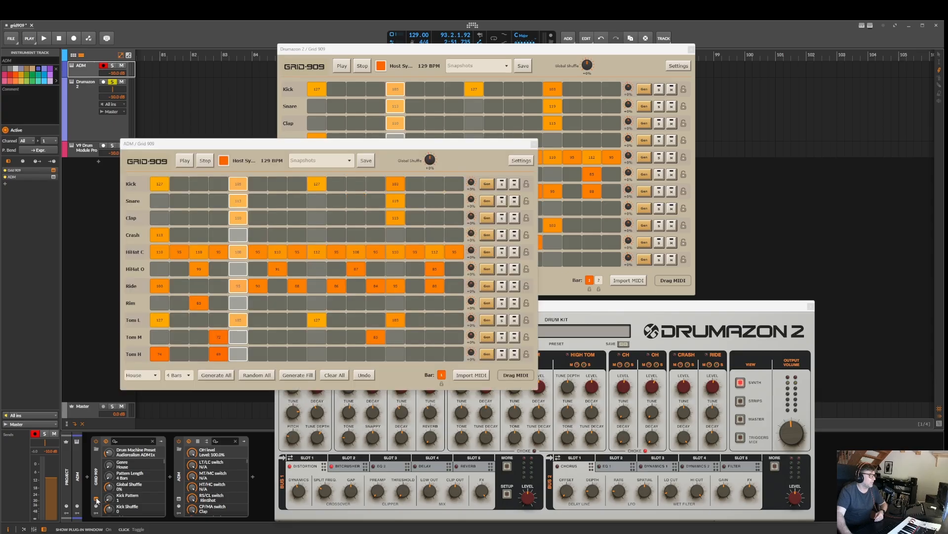
pyautogui.click(97, 498)
pyautogui.click(98, 498)
# - Check the V9 Drum Module Pro track's devices and return to the Drumazon 2 track with the ADM Grid 909 window closed
pyautogui.click(93, 84)
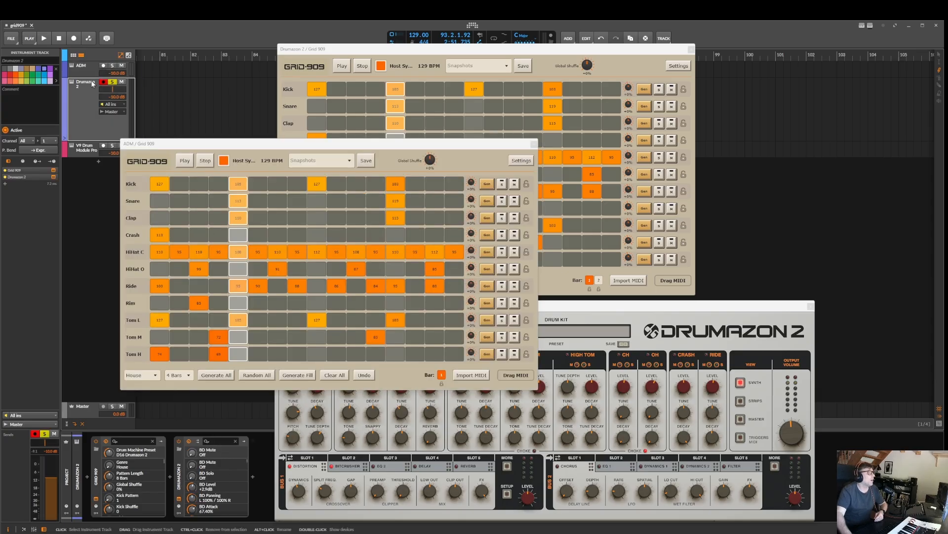
pyautogui.click(74, 153)
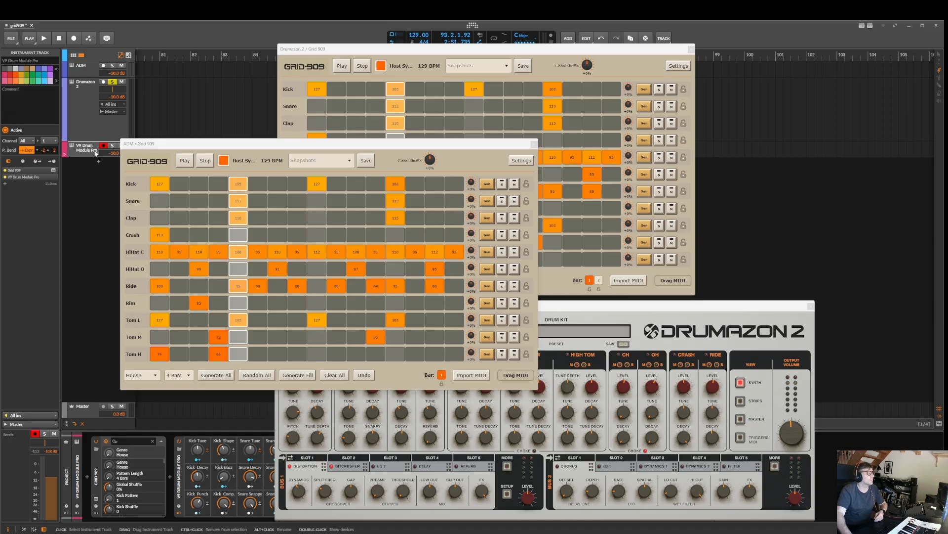
pyautogui.click(533, 144)
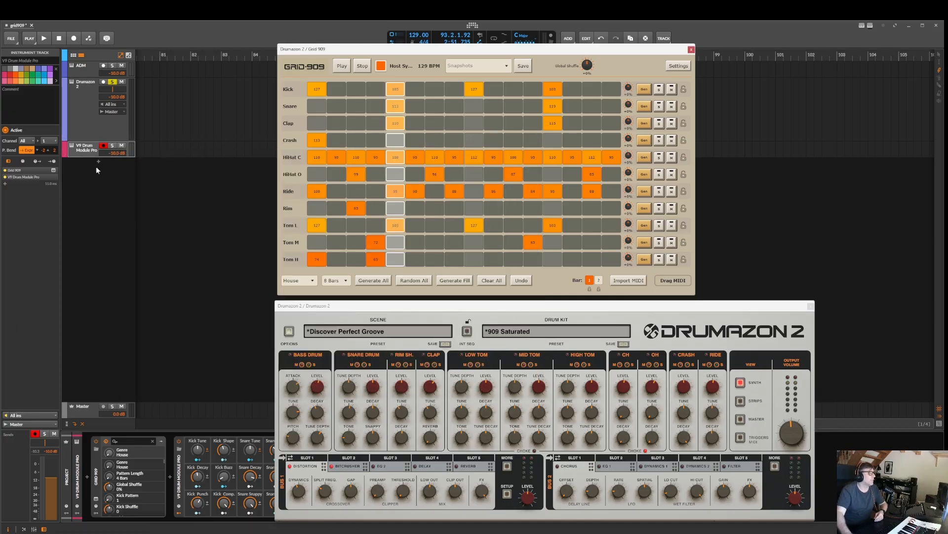
pyautogui.click(86, 108)
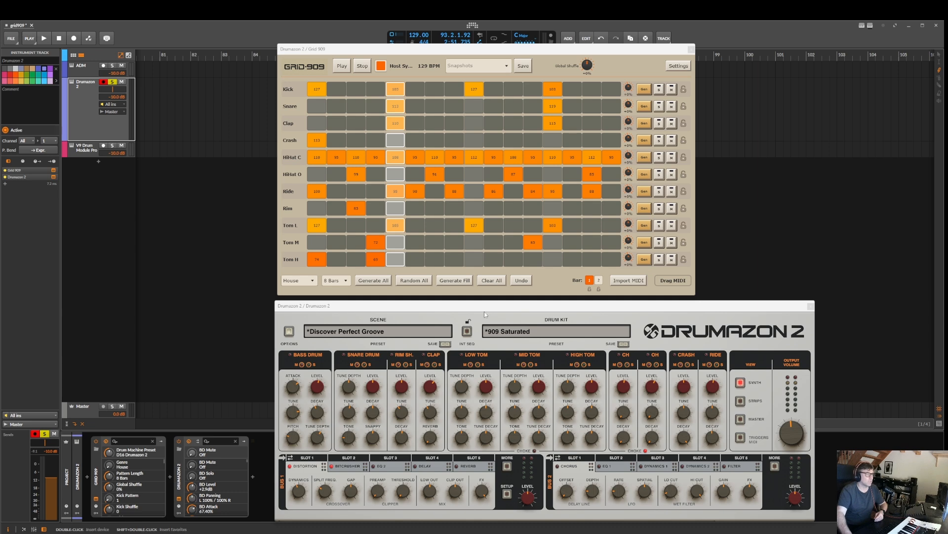
pyautogui.moveTo(509, 305)
pyautogui.mouseDown()
pyautogui.moveTo(506, 325)
pyautogui.moveTo(512, 310)
pyautogui.mouseUp()
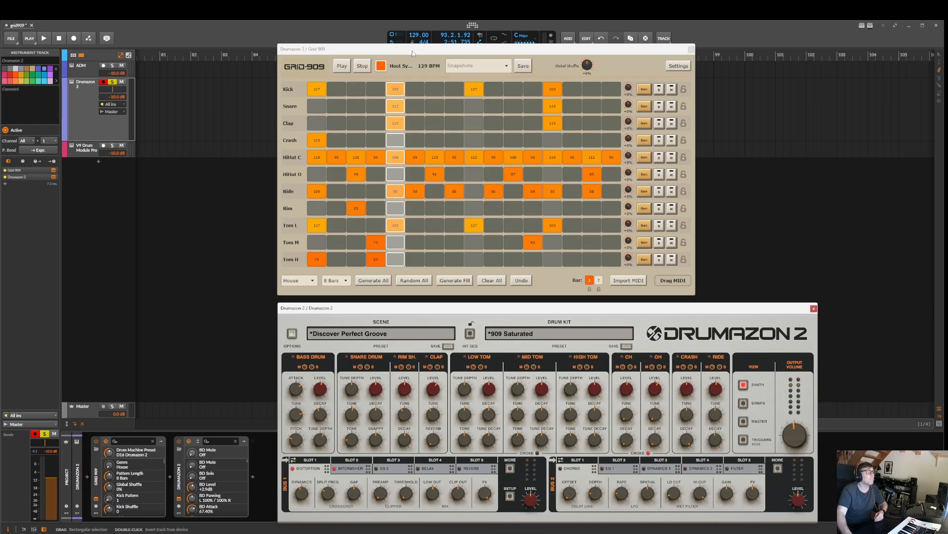
# - Set Grid 909's drum machine mapping to Custom, with Kick on 60 (C4), Snare 56 (G#3), Crash 58 (A#3) and Ride 60 (C4)
pyautogui.click(678, 67)
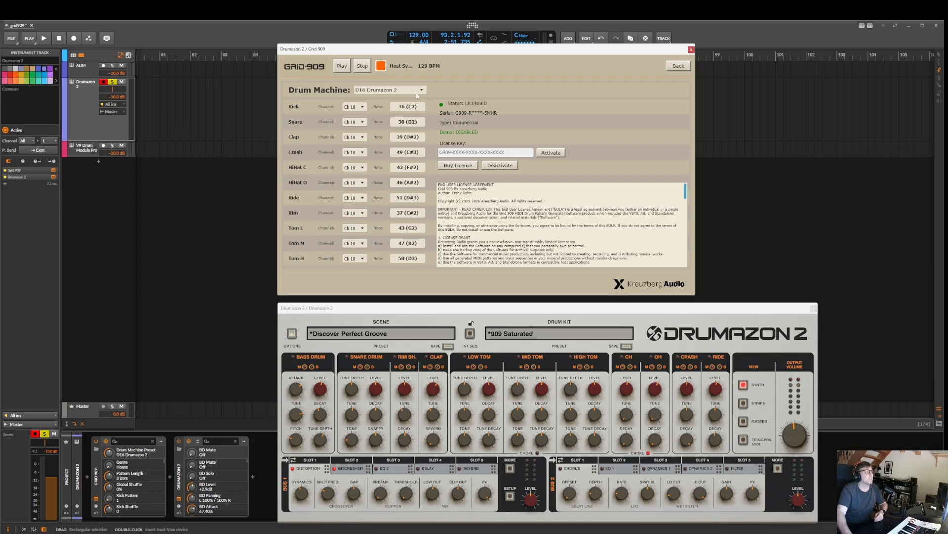
pyautogui.click(370, 92)
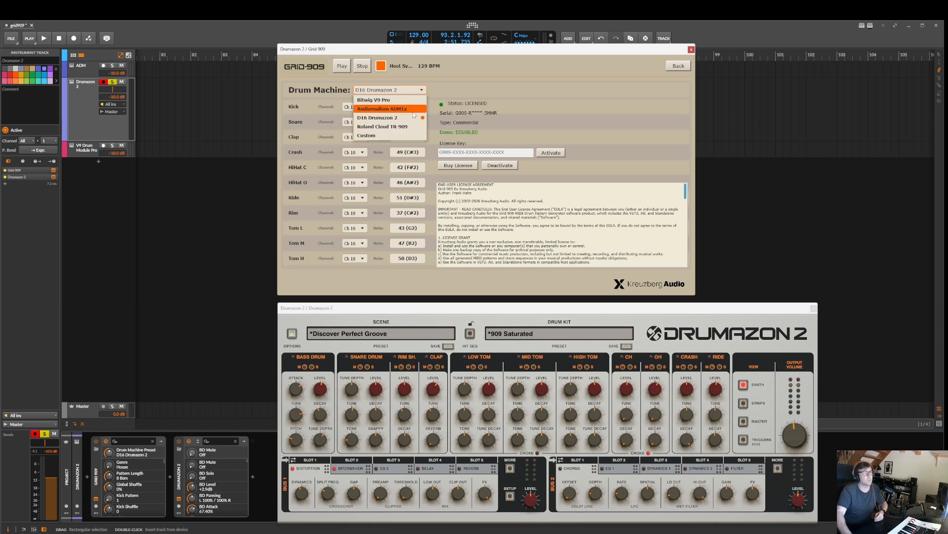
pyautogui.click(384, 136)
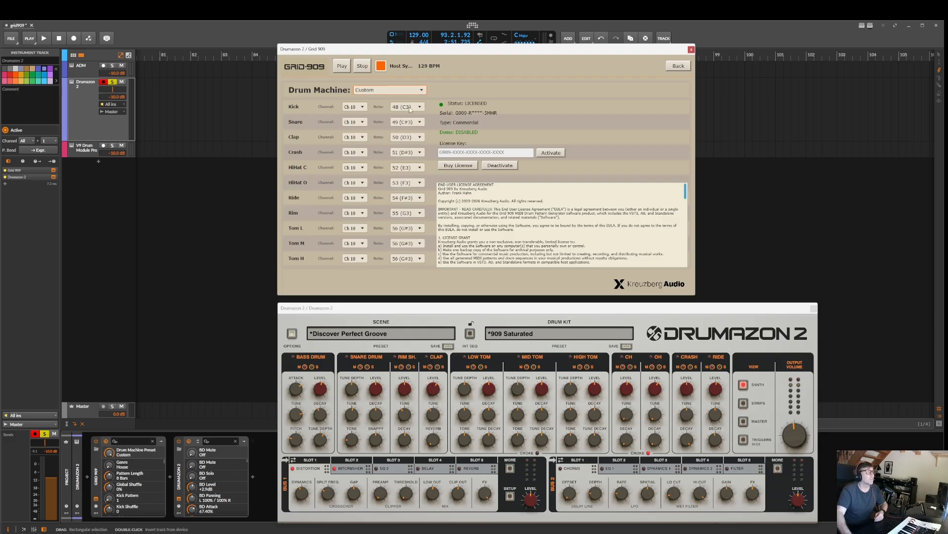
pyautogui.click(410, 107)
pyautogui.click(402, 211)
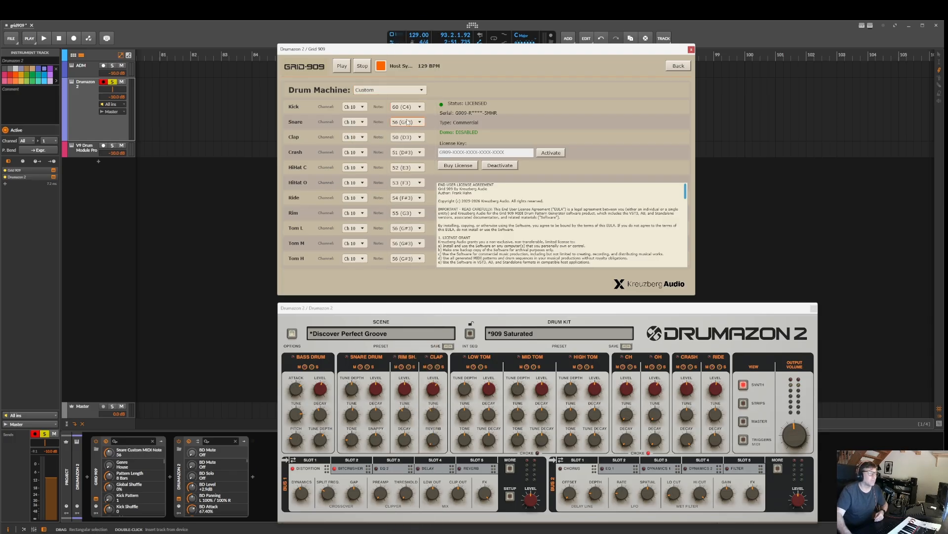
pyautogui.click(413, 157)
pyautogui.click(390, 112)
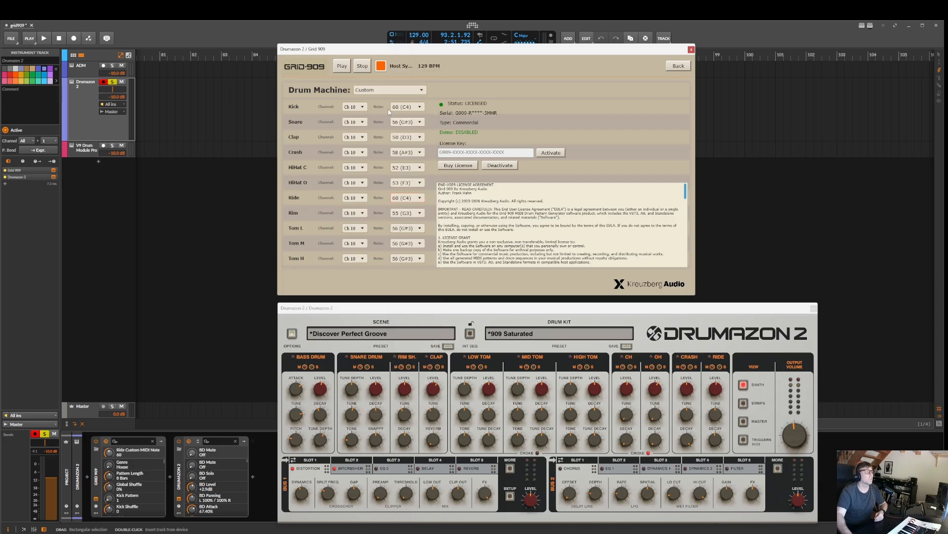
# - Restore the D16 Drumazon 2 drum machine mapping and return to the pattern grid
pyautogui.click(373, 93)
pyautogui.click(380, 109)
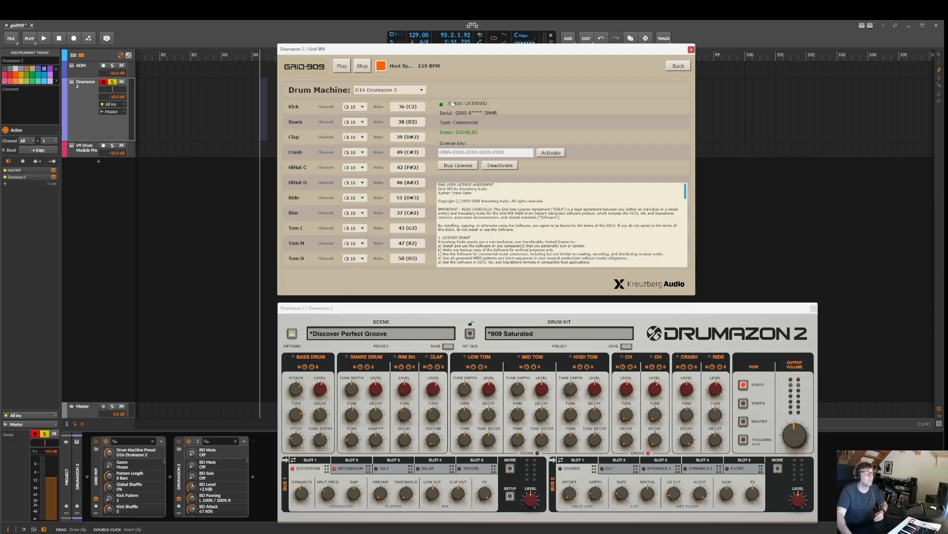
pyautogui.click(679, 68)
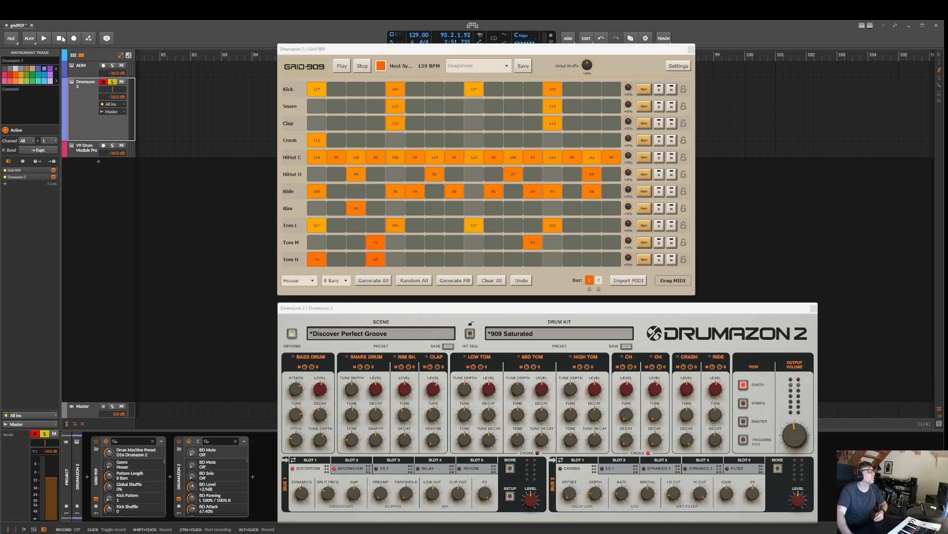
# - Play the House pattern from the start of the timeline and review the available genres
pyautogui.press('space')
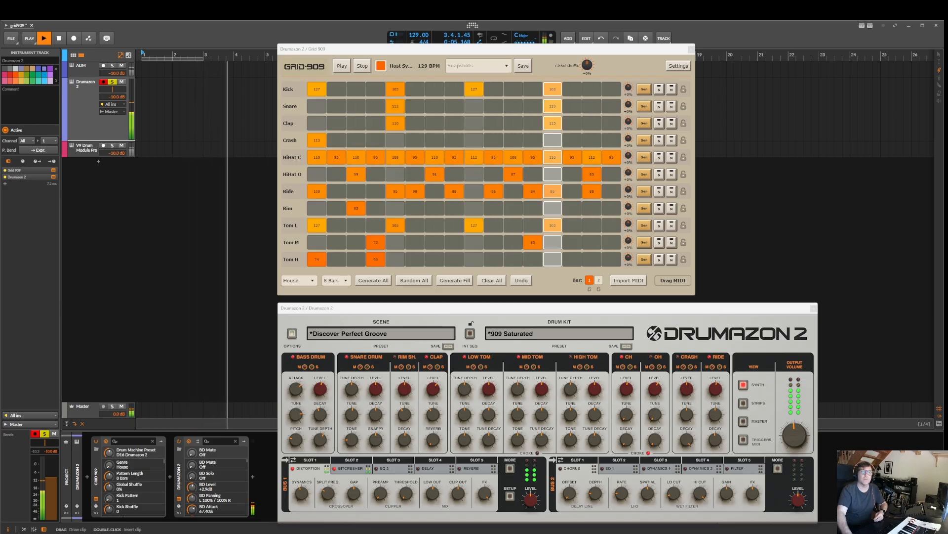
pyautogui.click(297, 280)
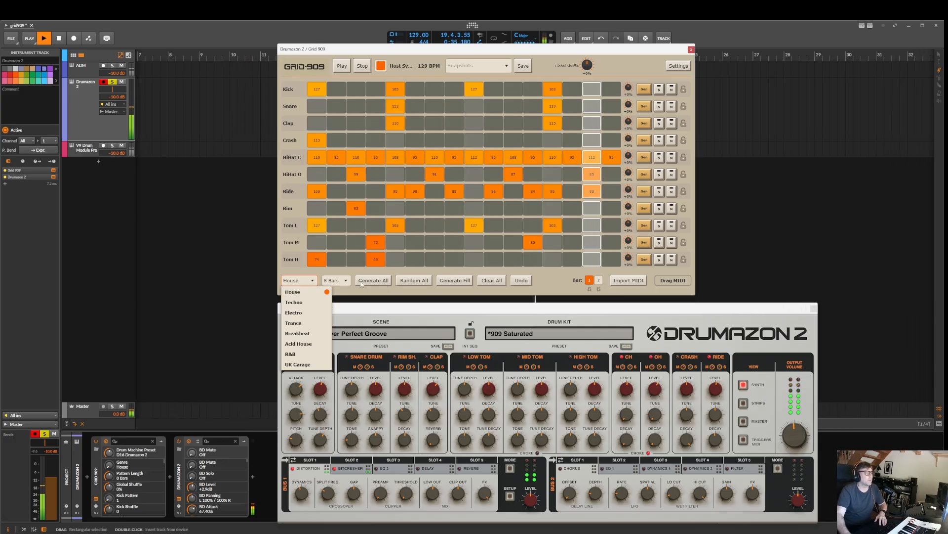
pyautogui.click(319, 283)
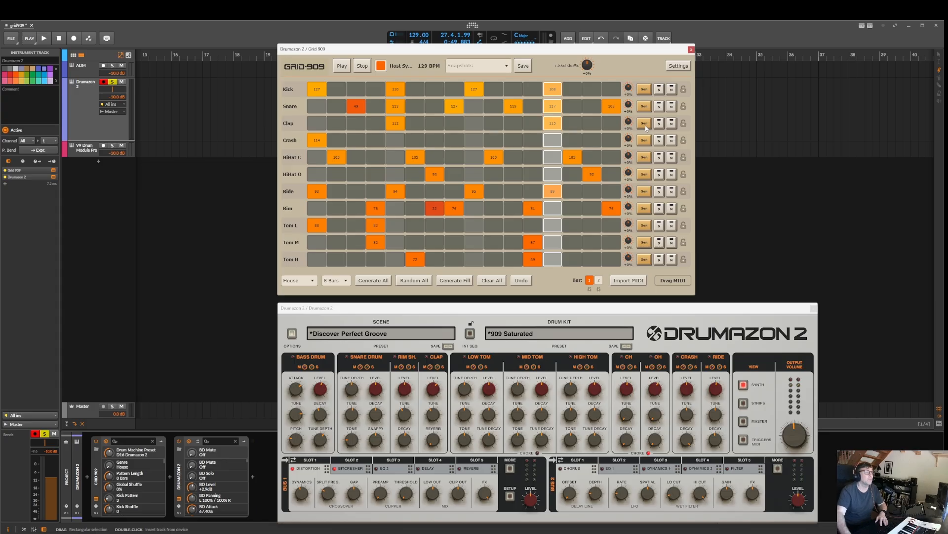
# - Play the pattern from the start and regenerate only the Clap row
pyautogui.press('space')
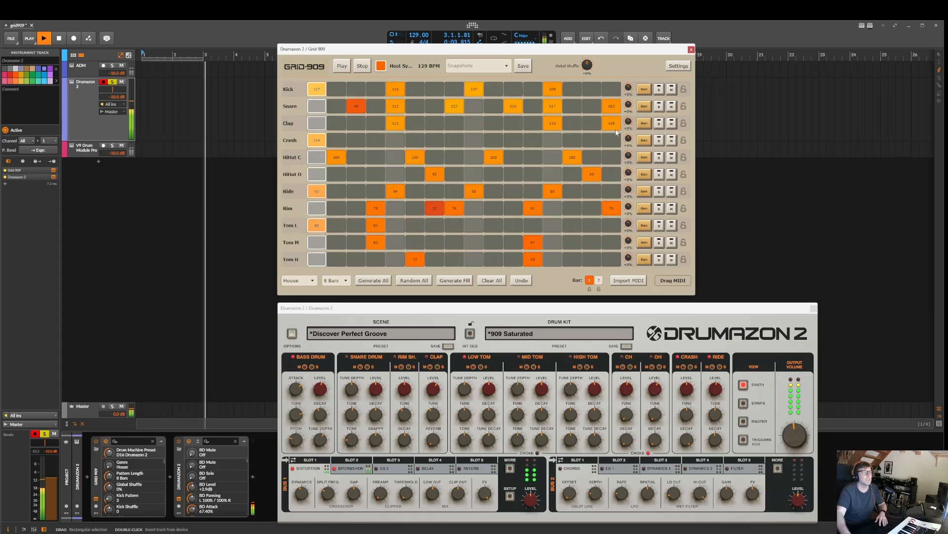
pyautogui.click(644, 124)
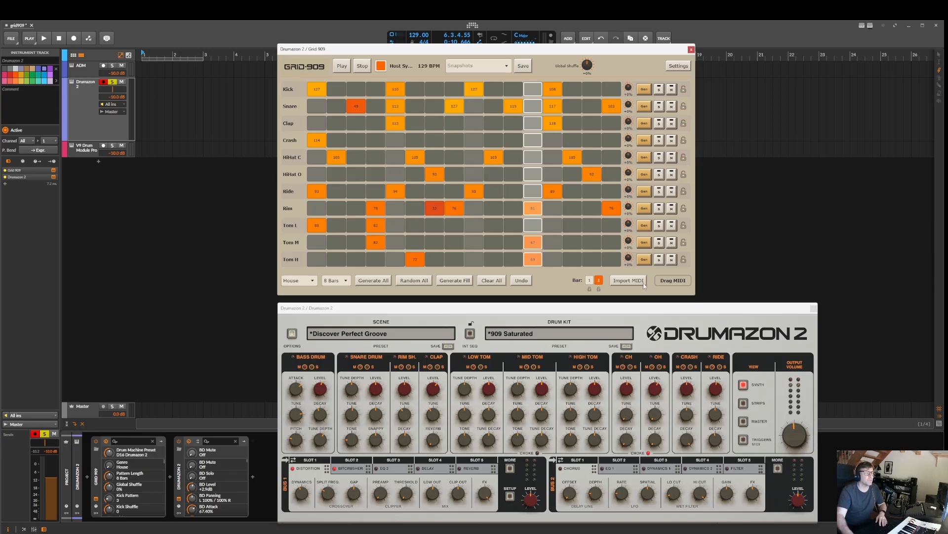
# - Extend the pattern length to 16 Bars and generate new steps for all instruments from bar 1
pyautogui.click(337, 281)
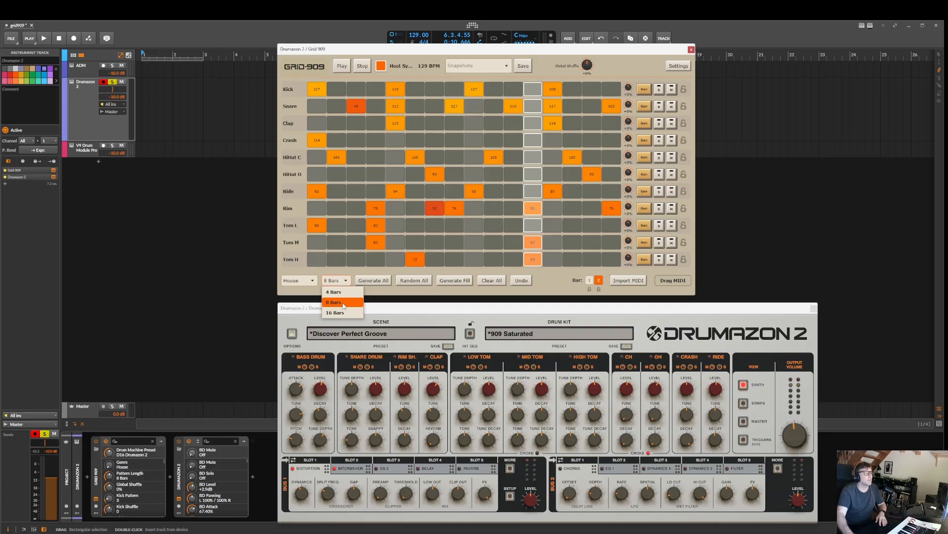
pyautogui.click(343, 313)
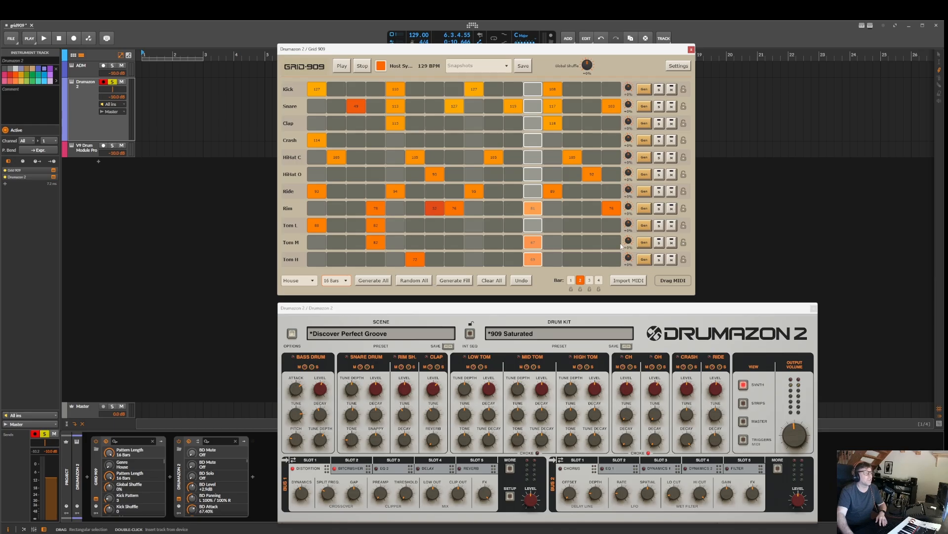
pyautogui.click(590, 280)
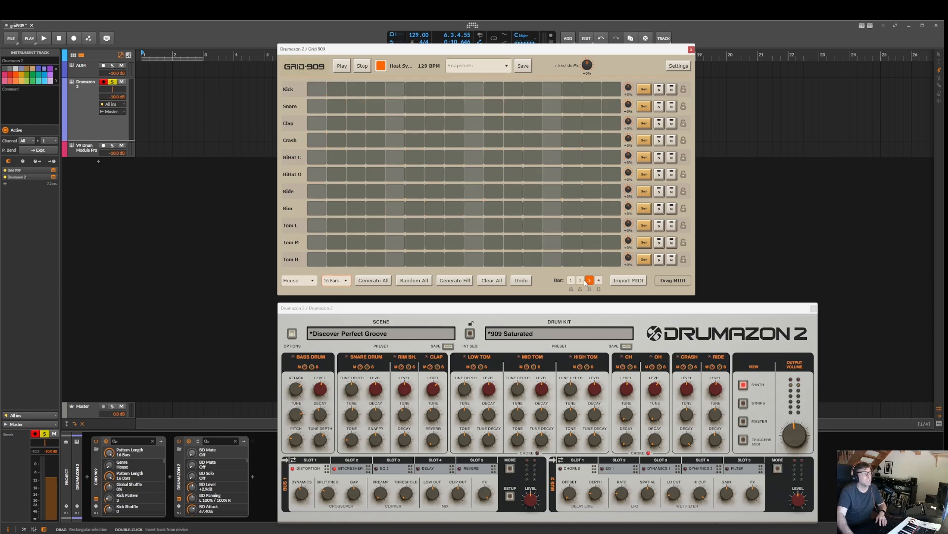
pyautogui.click(571, 280)
pyautogui.click(384, 281)
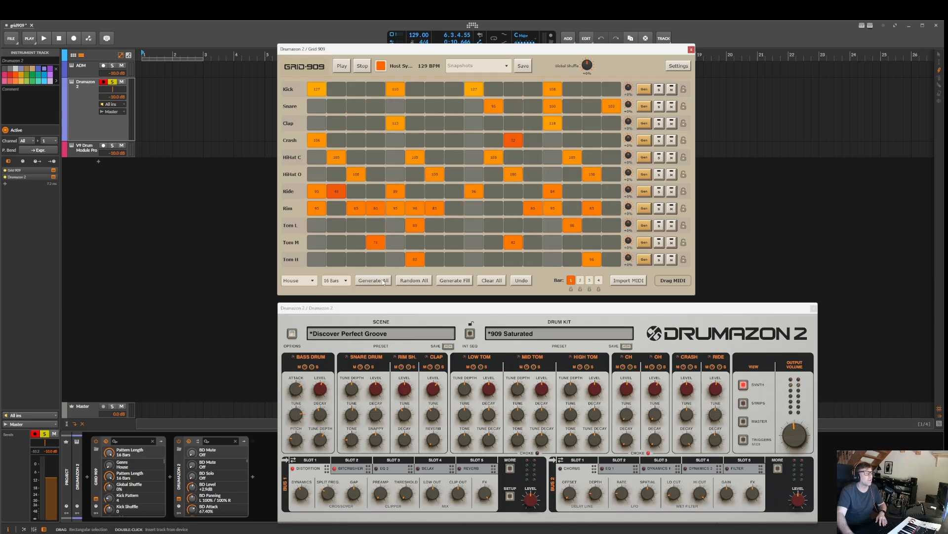
# - Compare the contents of the four pattern bars and play the sequence through them
pyautogui.click(589, 280)
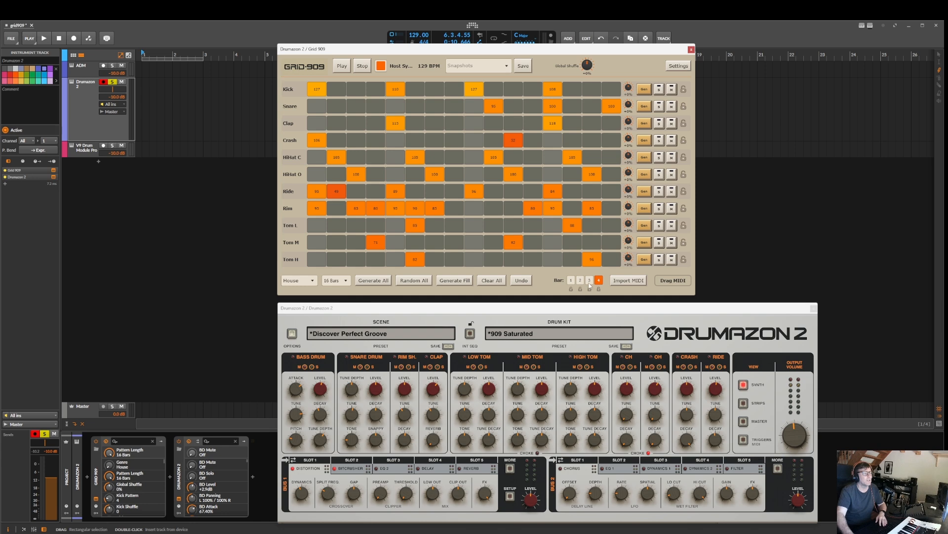
pyautogui.click(581, 281)
pyautogui.click(571, 281)
pyautogui.press('space')
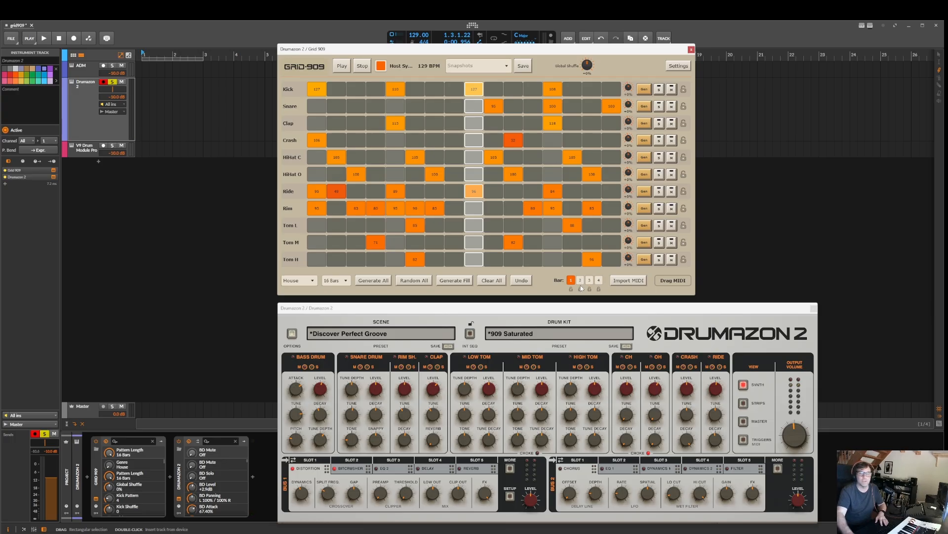
pyautogui.press('space')
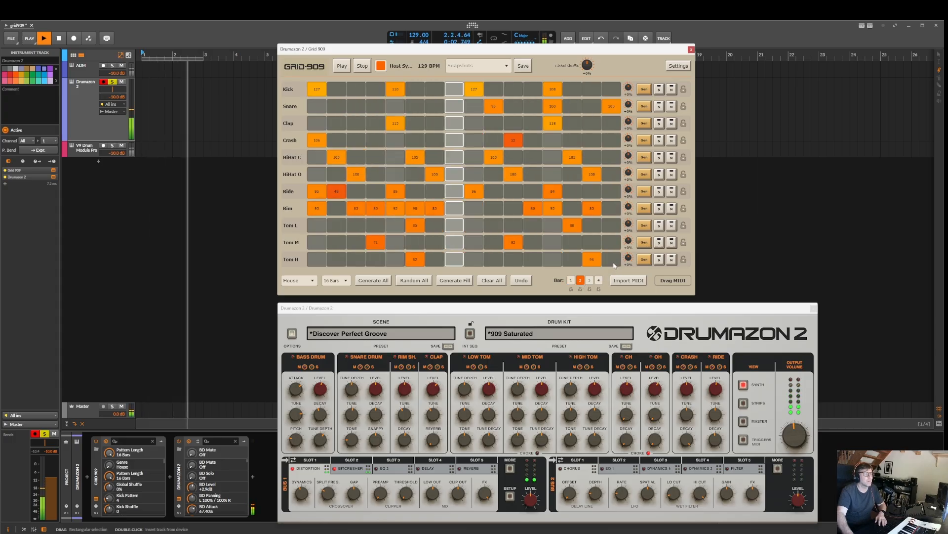
pyautogui.press('space')
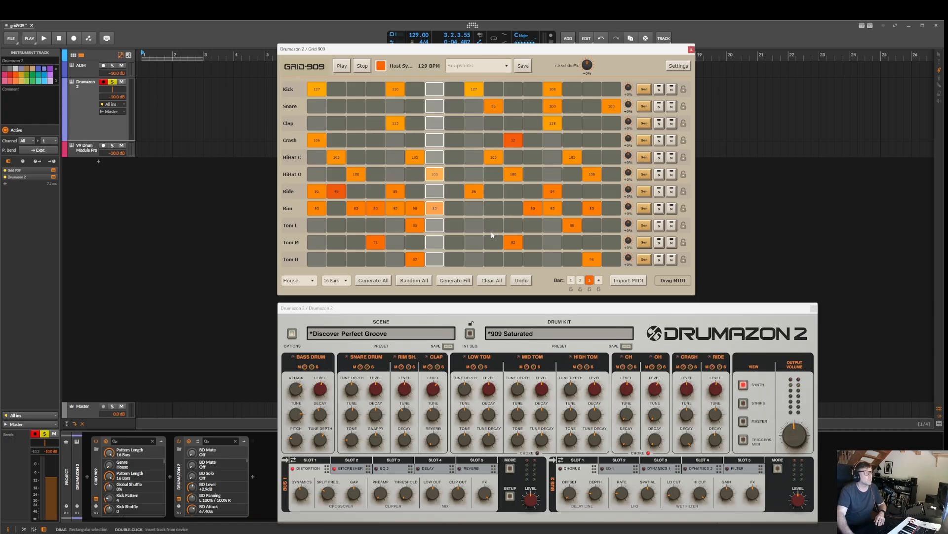
# - Lock bars 1 to 3, generate a new pattern for bar 4 only, and audition the sequence
pyautogui.click(600, 281)
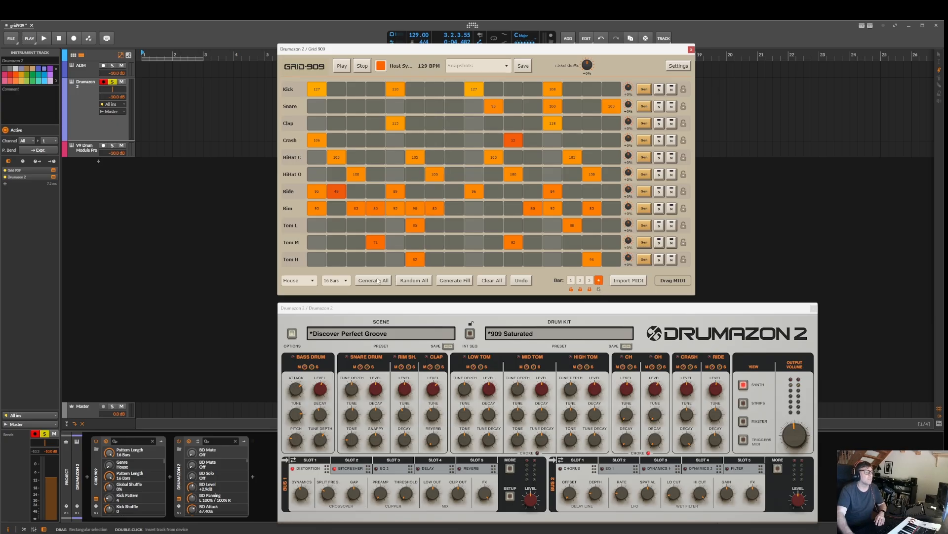
pyautogui.click(422, 280)
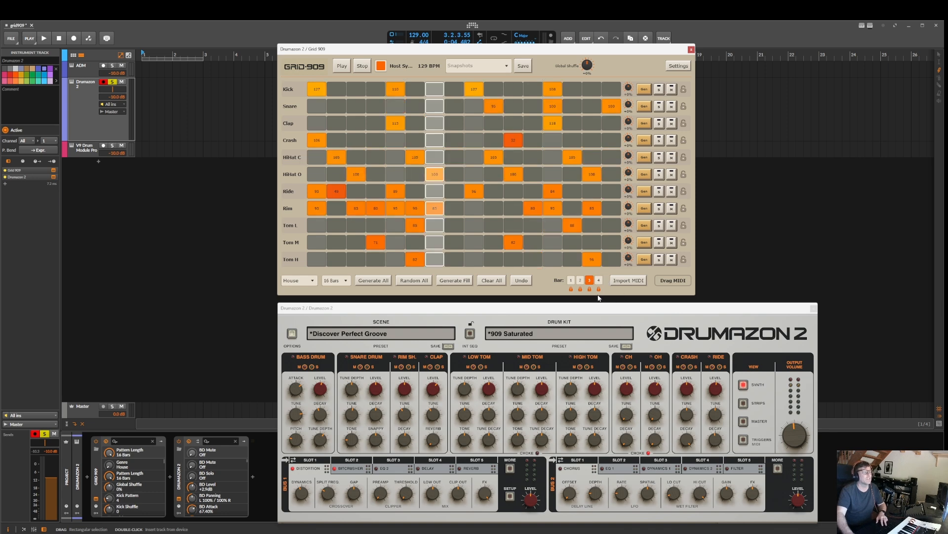
pyautogui.press('space')
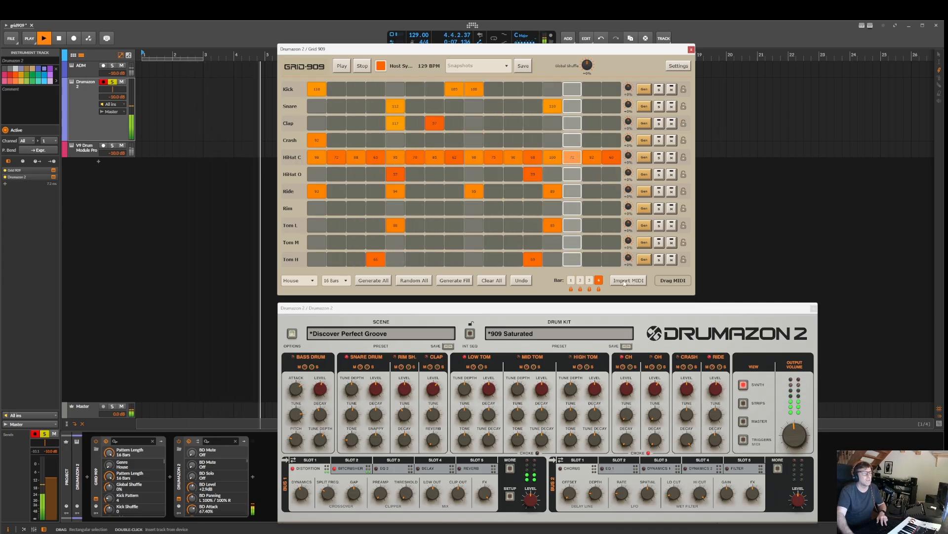
pyautogui.click(599, 280)
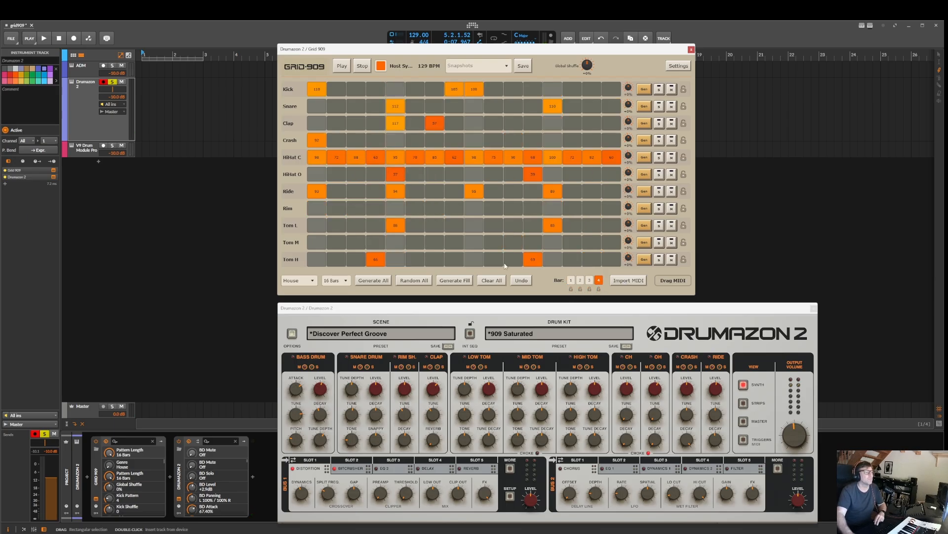
# - Shorten the pattern length to 8 Bars
pyautogui.click(336, 280)
pyautogui.click(342, 282)
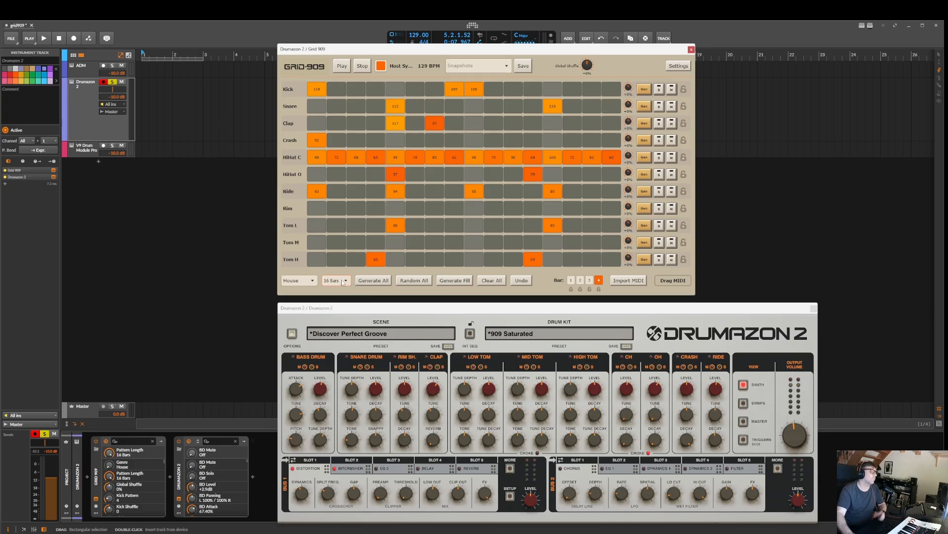
pyautogui.click(336, 280)
pyautogui.click(336, 301)
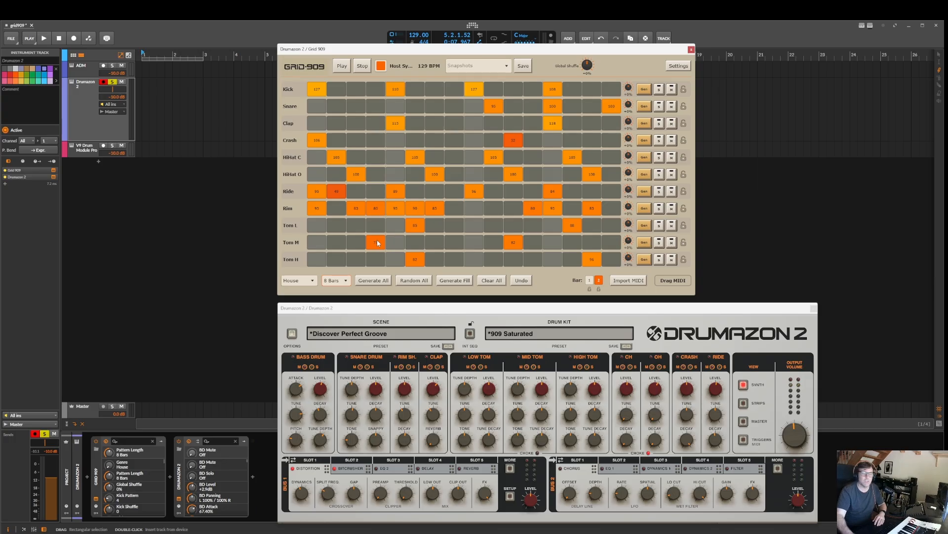
# - Start playback and generate a new House pattern for all instruments
pyautogui.click(342, 67)
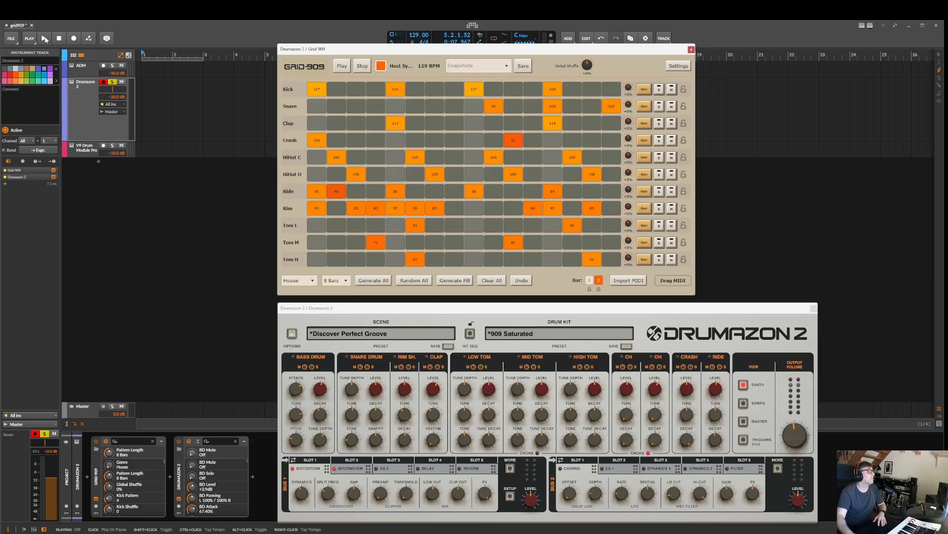
pyautogui.click(373, 281)
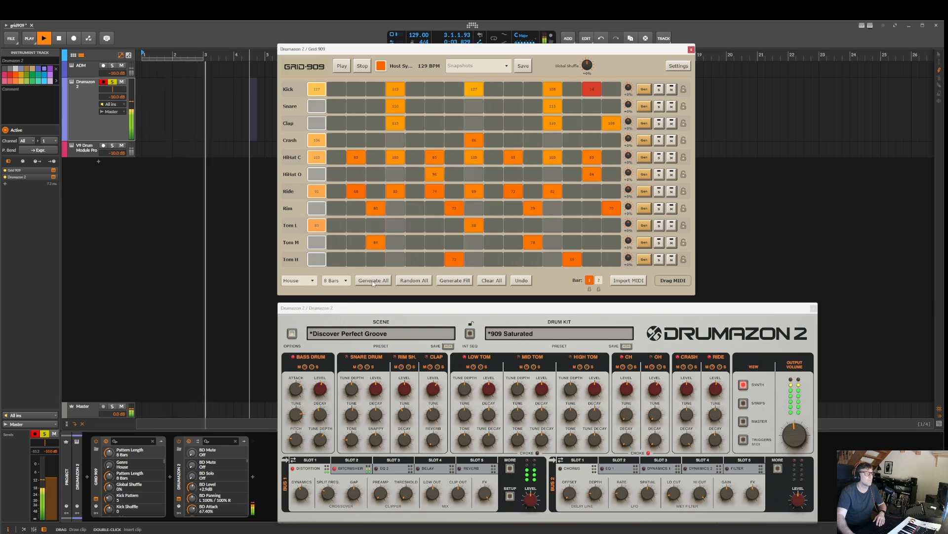
# - Generate several new 8-bar House patterns for all instruments while the sequence plays
pyautogui.click(373, 283)
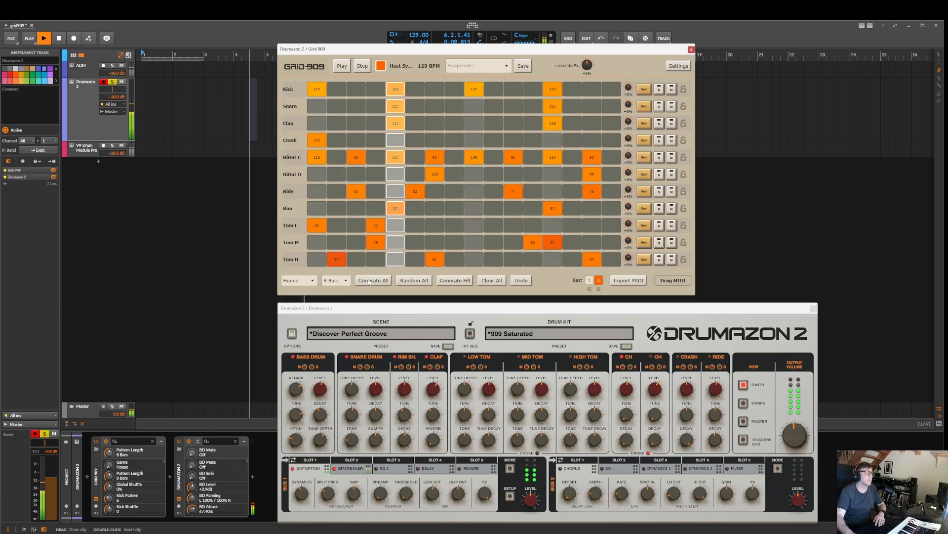
pyautogui.click(370, 282)
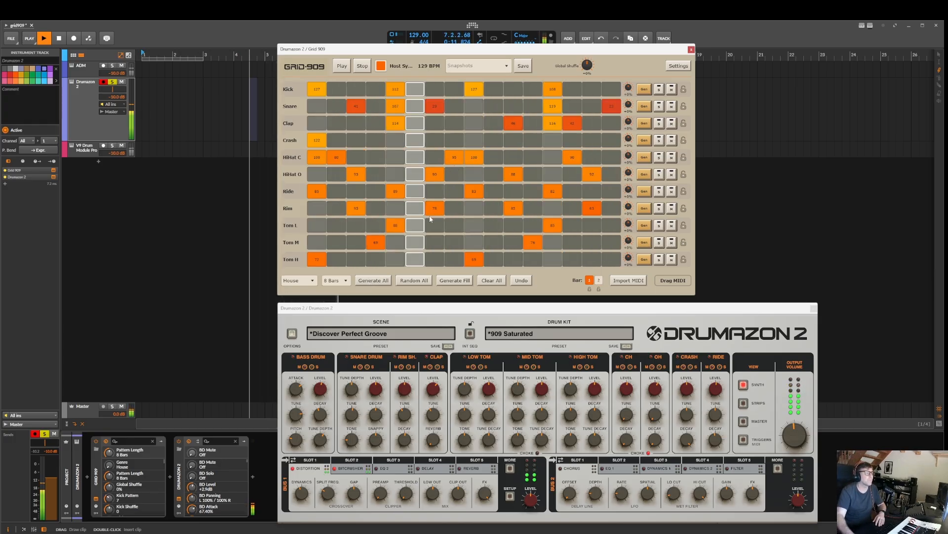
pyautogui.click(374, 281)
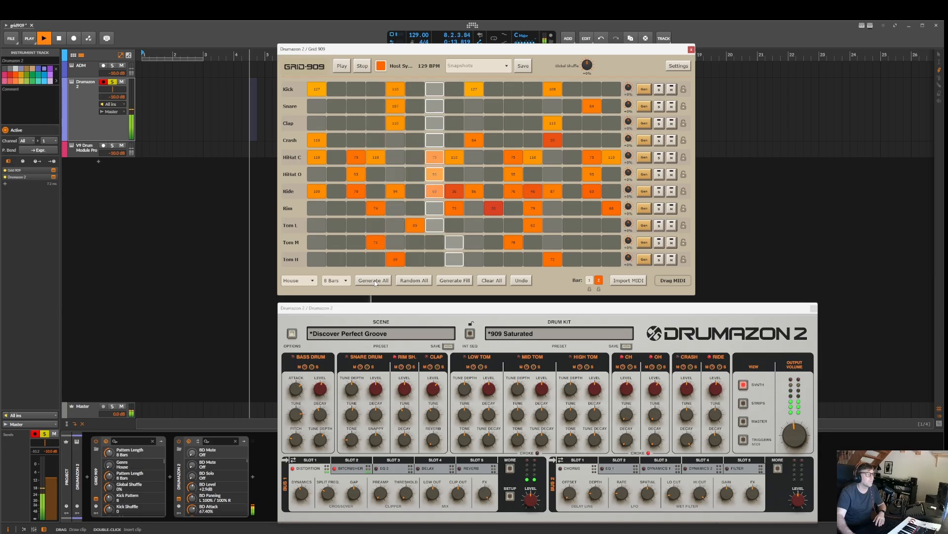
pyautogui.click(375, 281)
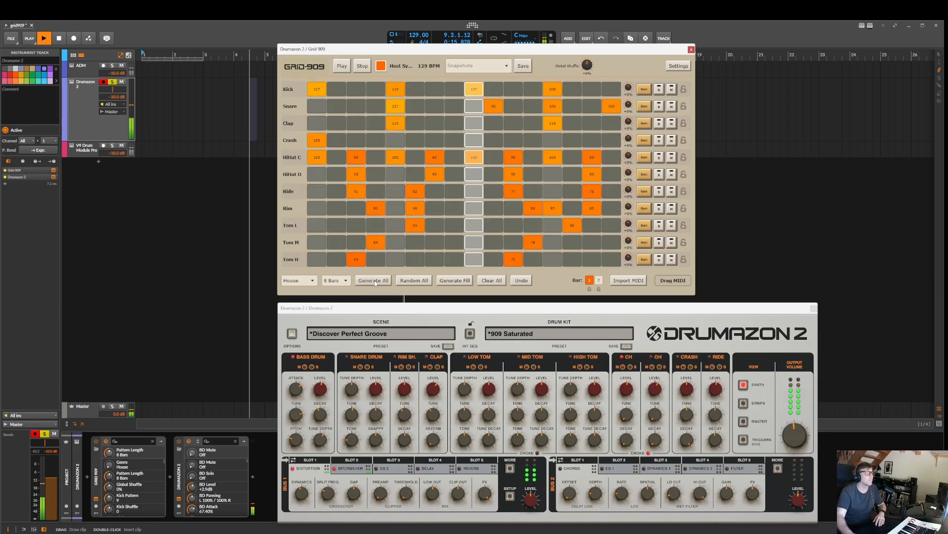
# - Move the two later kick hits in bar 2 to steps 10 and 14
pyautogui.click(482, 93)
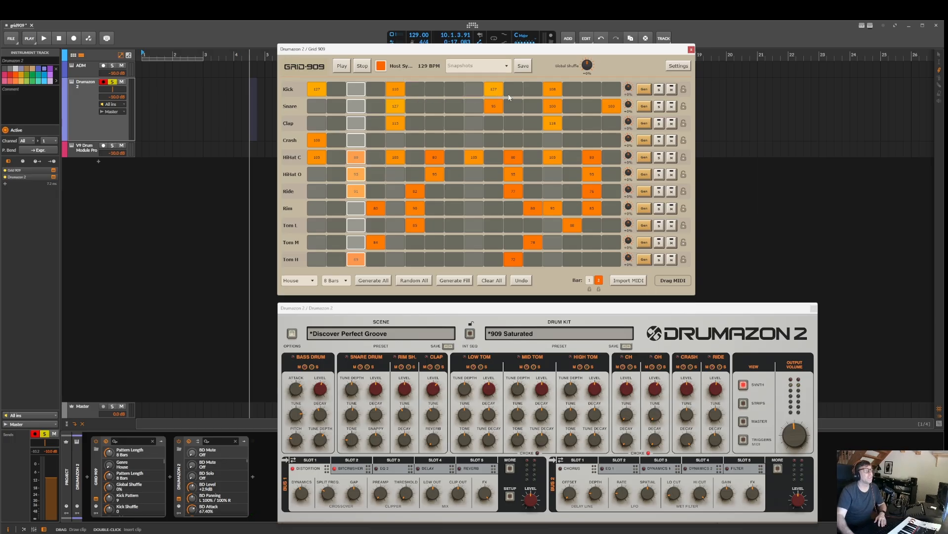
pyautogui.click(454, 91)
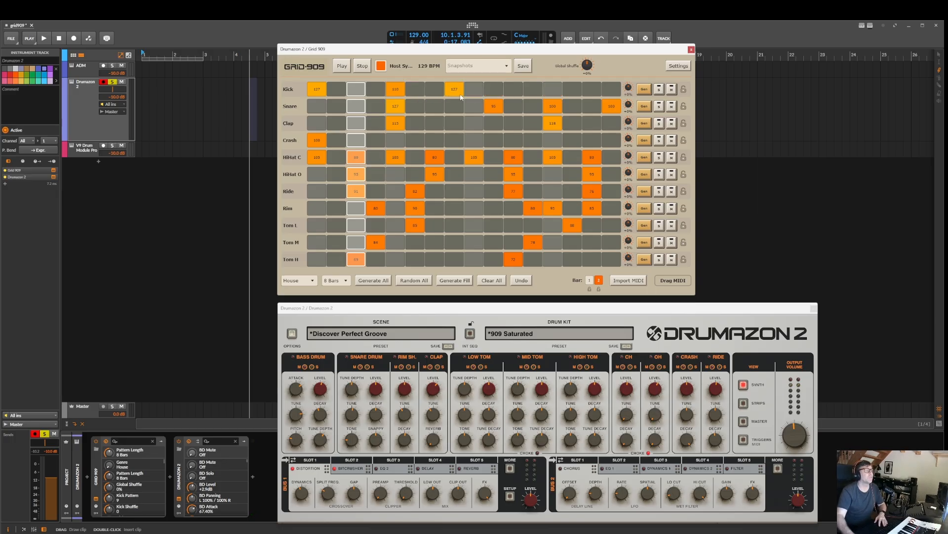
pyautogui.click(455, 90)
pyautogui.click(494, 90)
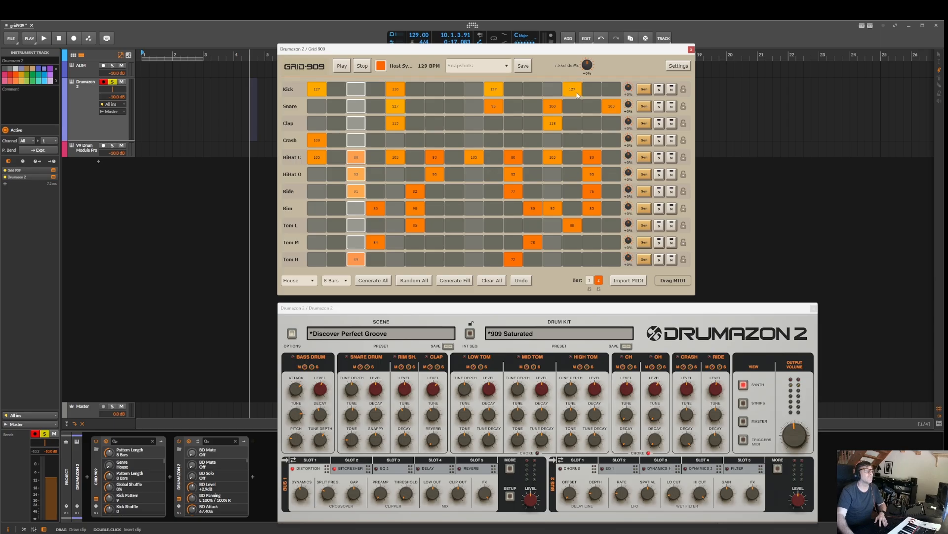
# - Play the sequence and compare the kick hits in bars 1 and 2
pyautogui.press('space')
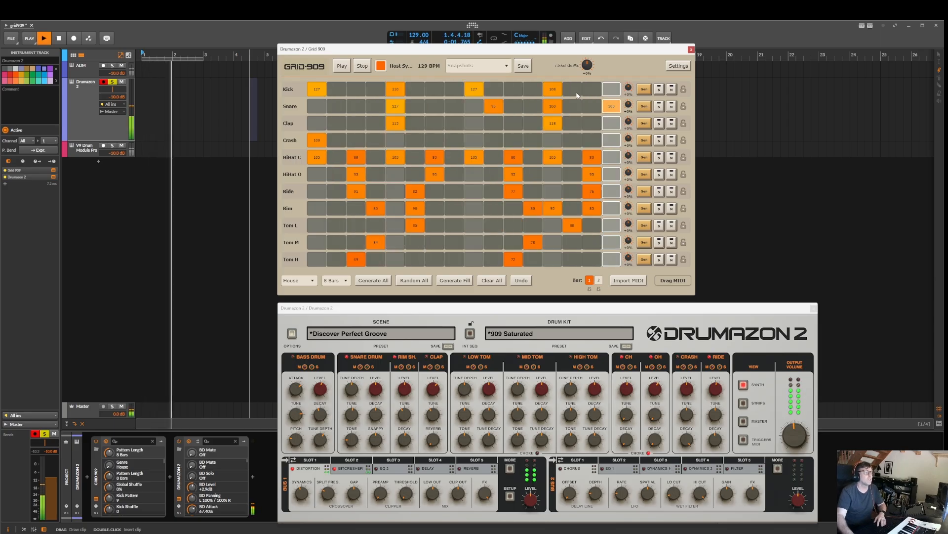
pyautogui.press('space')
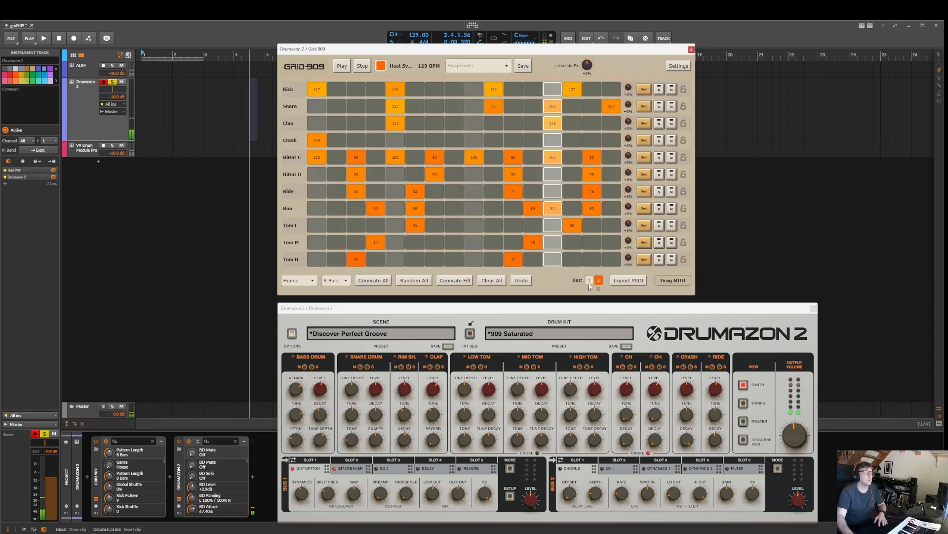
pyautogui.click(590, 281)
pyautogui.press('space')
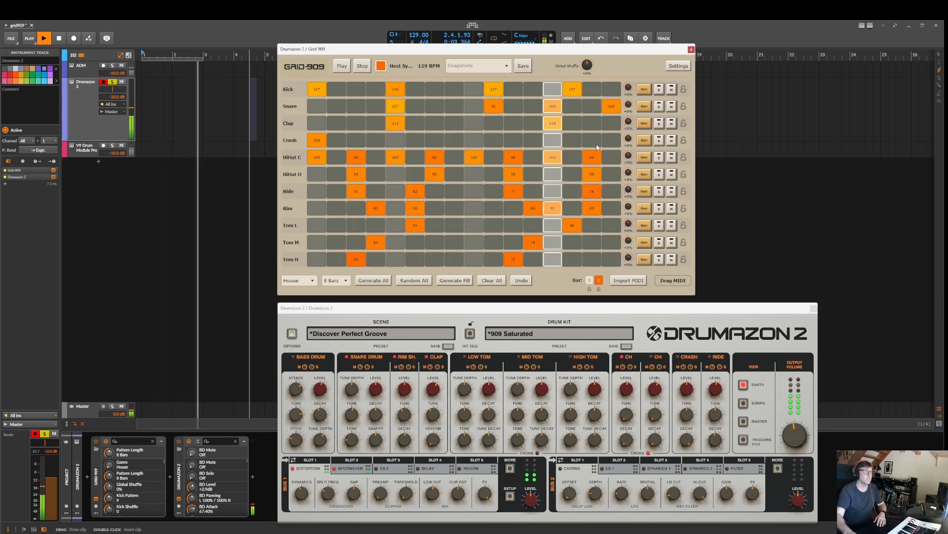
pyautogui.press('space')
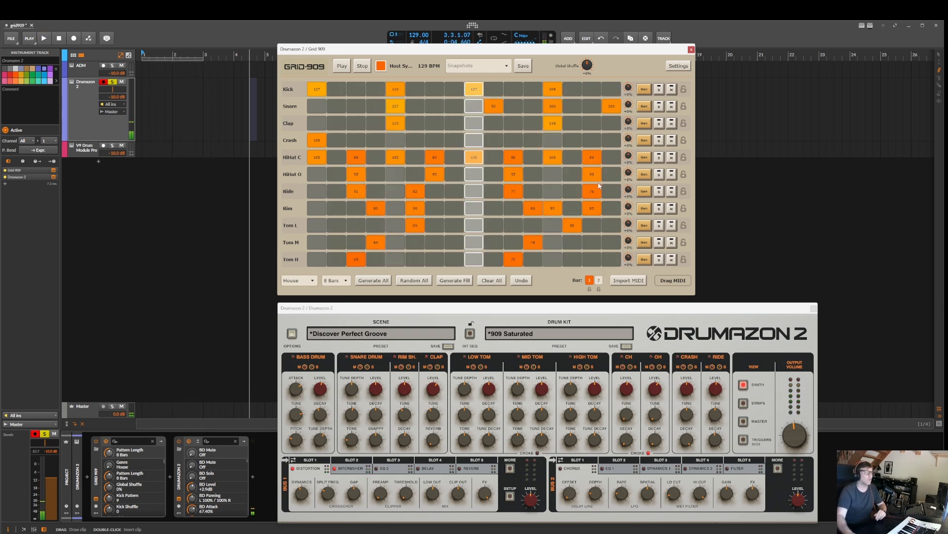
# - Shorten the pattern length to 4 Bars, generate a new House pattern for all instruments, and play it
pyautogui.click(335, 280)
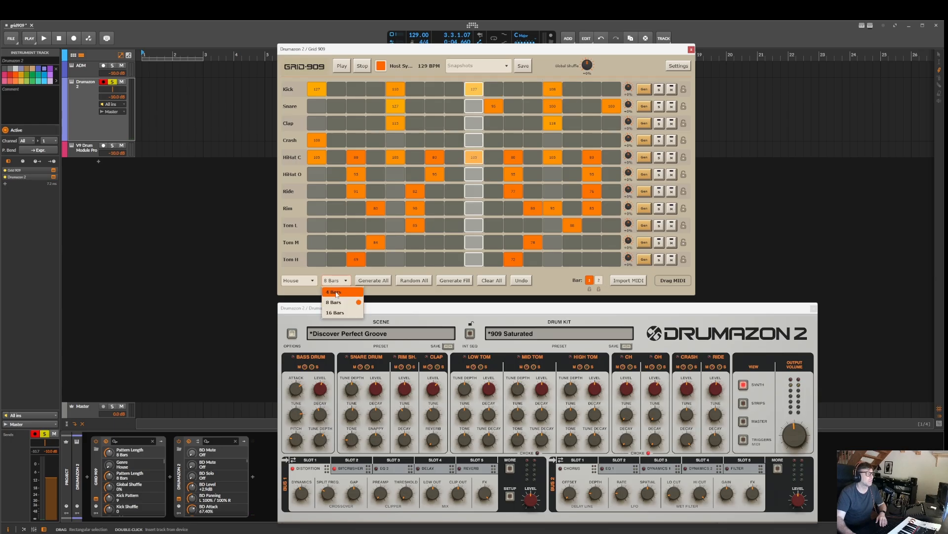
pyautogui.click(337, 292)
pyautogui.click(374, 280)
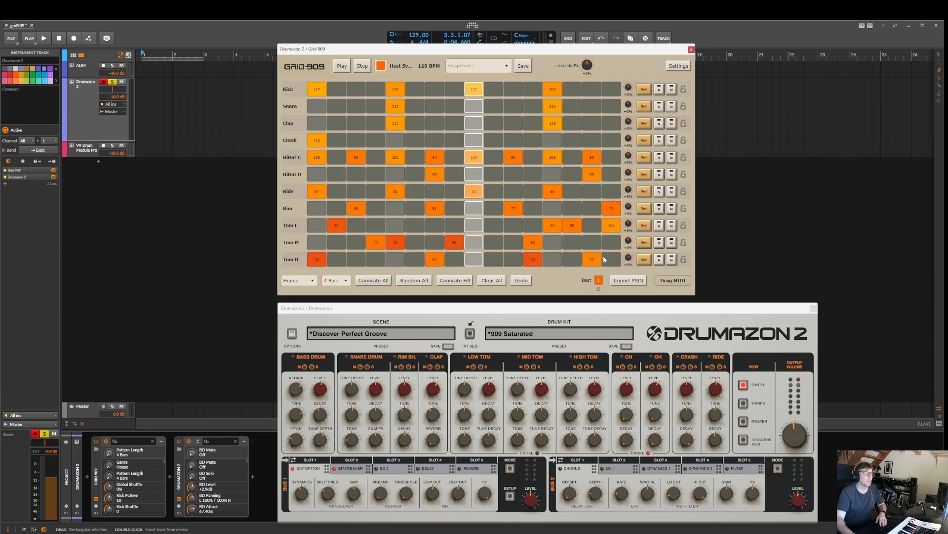
pyautogui.press('space')
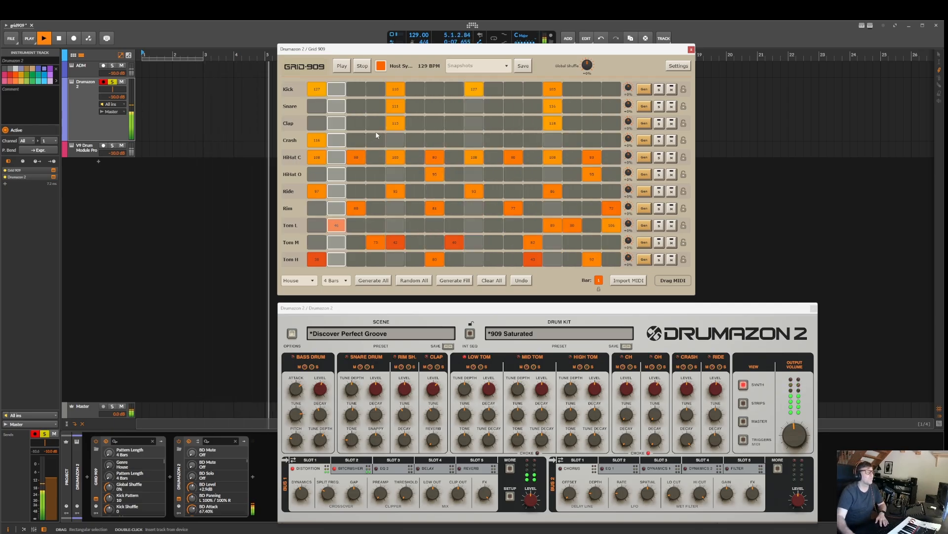
# - Remove the first-step crash hit and lower the velocity of the step 9 kick, and restart playback
pyautogui.click(316, 142)
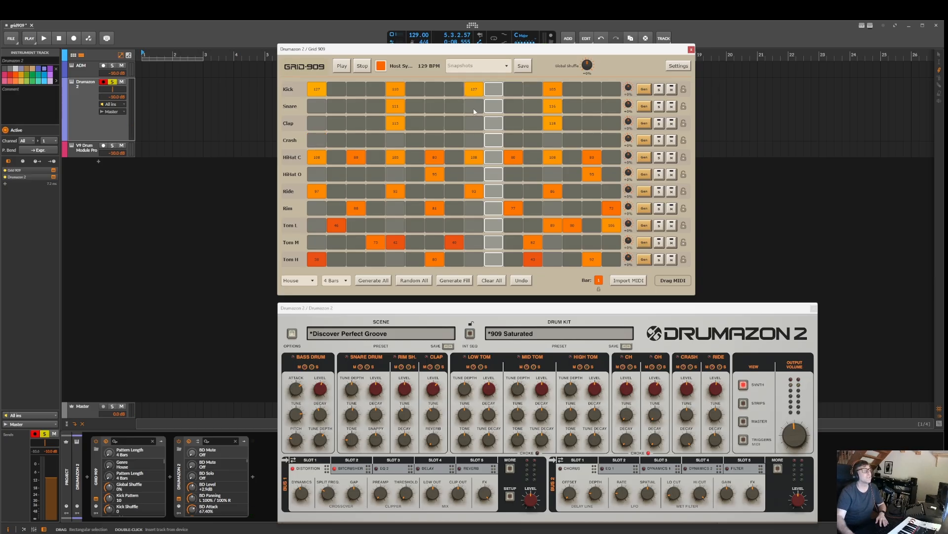
pyautogui.moveTo(474, 107); pyautogui.dragTo(475, 98)
pyautogui.press('space')
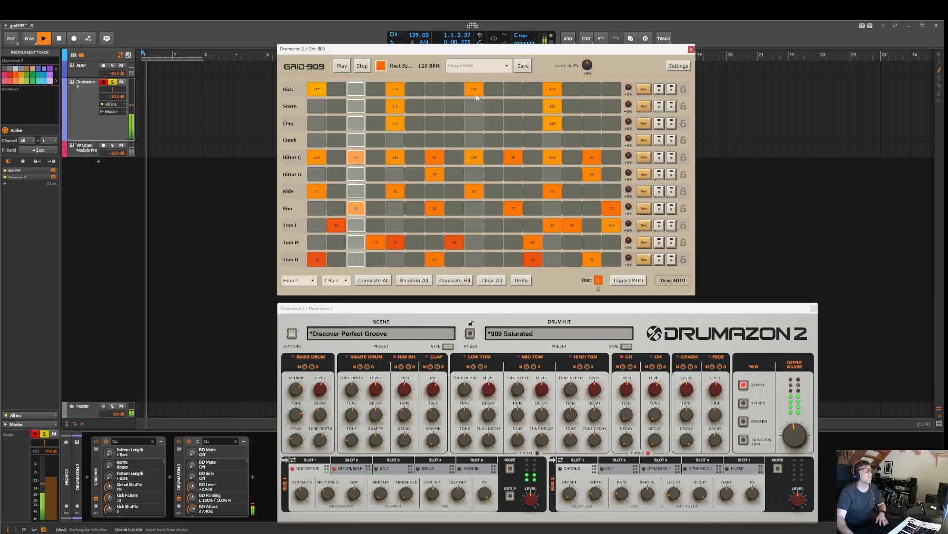
# - Add kick hits on steps 15 and 16 and lower the velocity of the step 15 hit
pyautogui.click(592, 89)
pyautogui.click(611, 90)
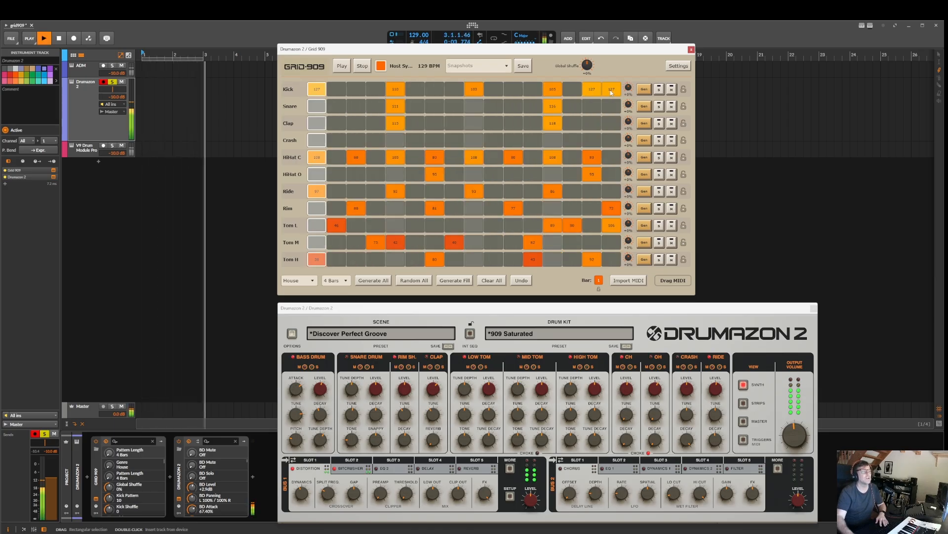
pyautogui.moveTo(592, 90); pyautogui.dragTo(590, 119)
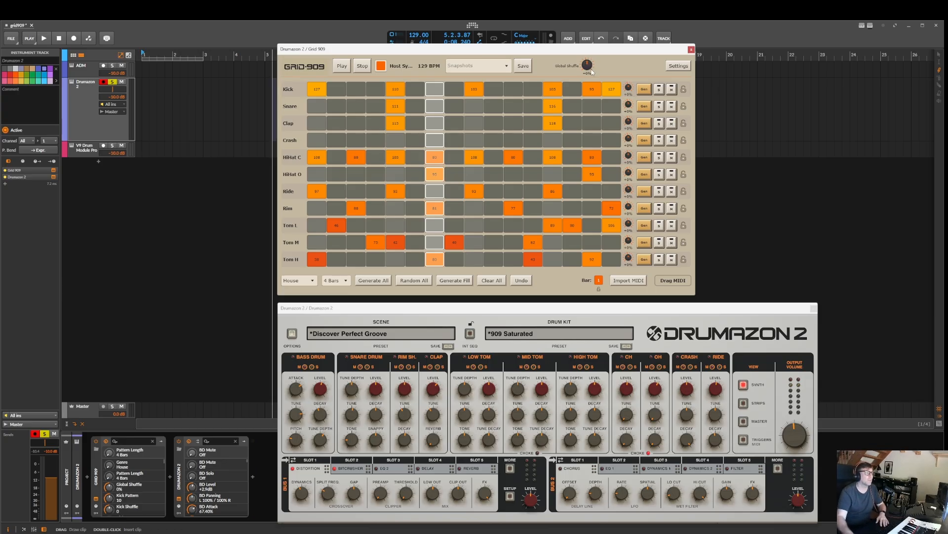
# - Raise the global shuffle to 50% during playback and reset it to 0%
pyautogui.press('space')
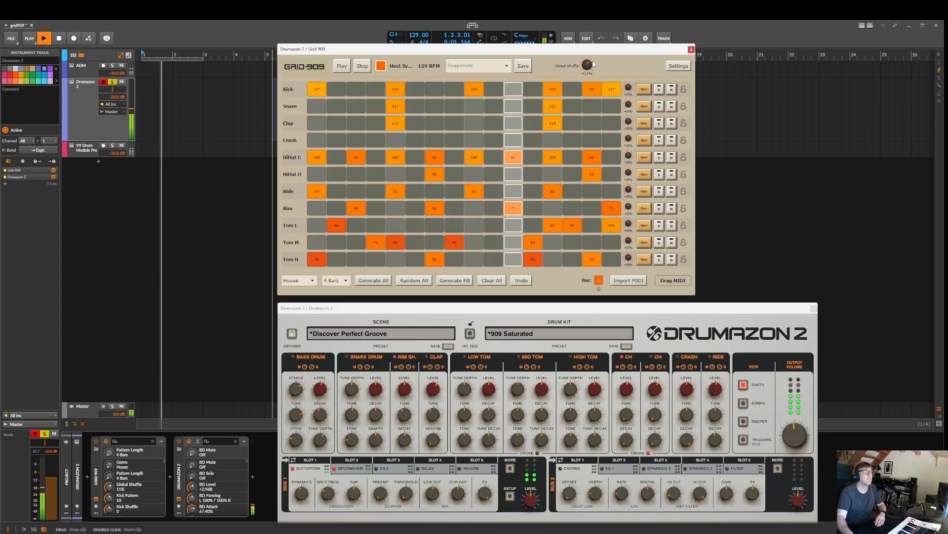
pyautogui.moveTo(591, 68)
pyautogui.mouseDown()
pyautogui.moveTo(594, 60)
pyautogui.moveTo(595, 100)
pyautogui.moveTo(593, 59)
pyautogui.moveTo(601, 113)
pyautogui.moveTo(611, 23)
pyautogui.moveTo(590, 67)
pyautogui.mouseUp()
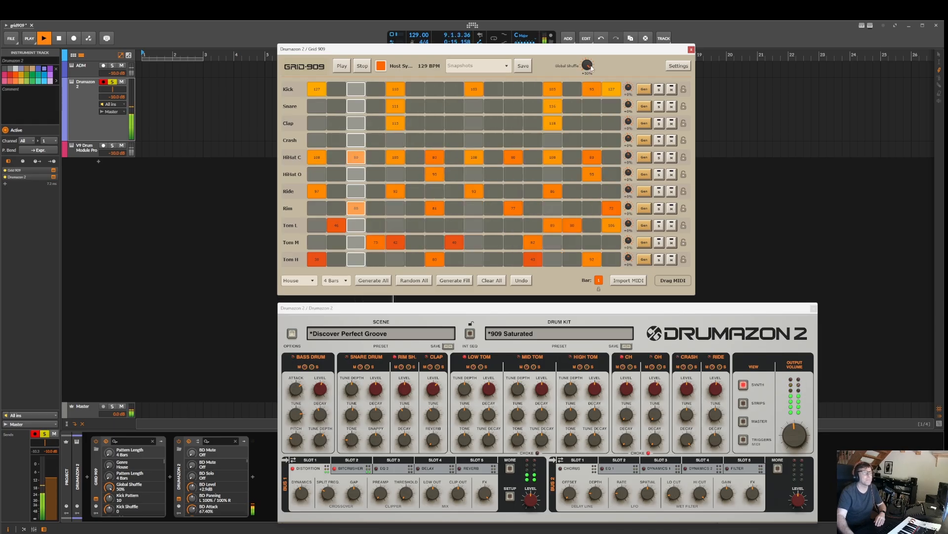
pyautogui.doubleClick(593, 68)
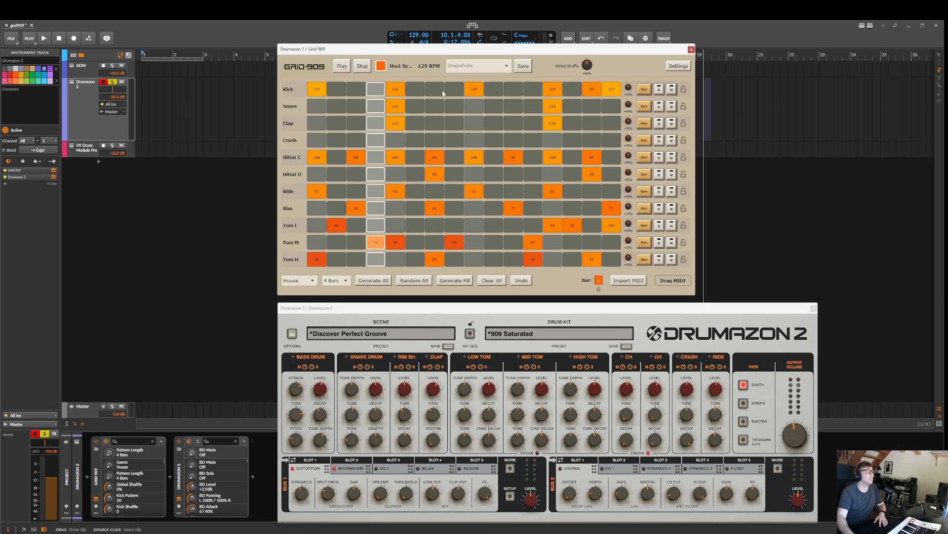
# - Generate a new 4-bar House pattern, play it, and remove the crash hits on steps 1 and 9
pyautogui.click(379, 281)
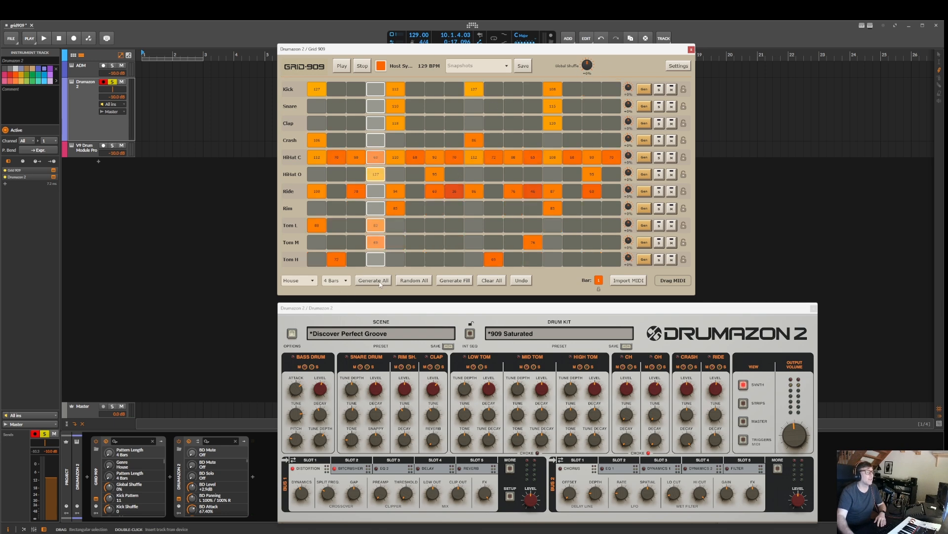
pyautogui.press('space')
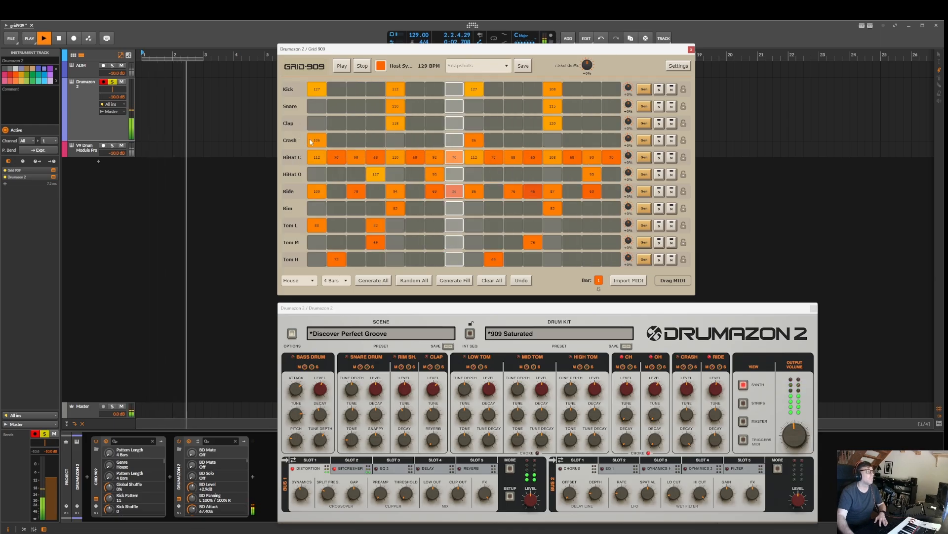
pyautogui.click(479, 144)
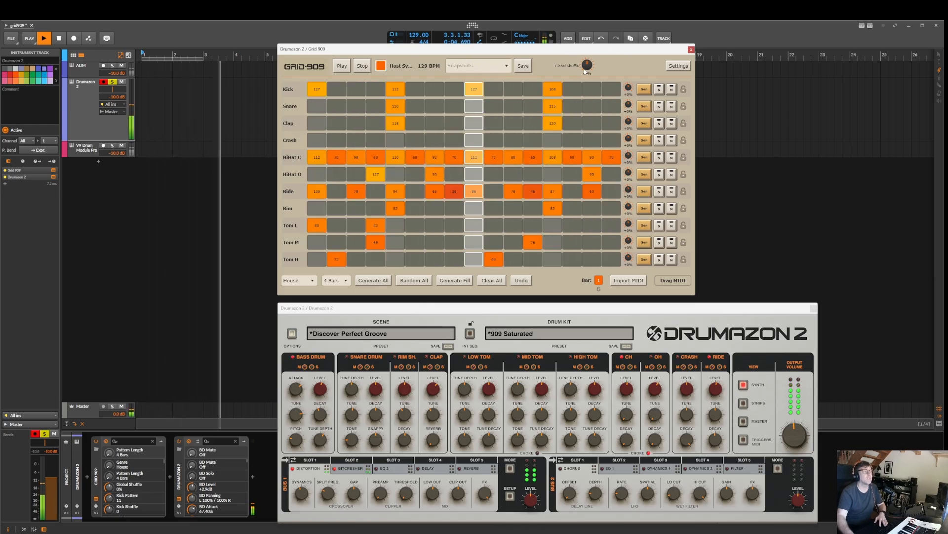
# - Compare the new pattern's groove with the global shuffle at 50% and at 0%
pyautogui.moveTo(586, 66); pyautogui.dragTo(598, 45)
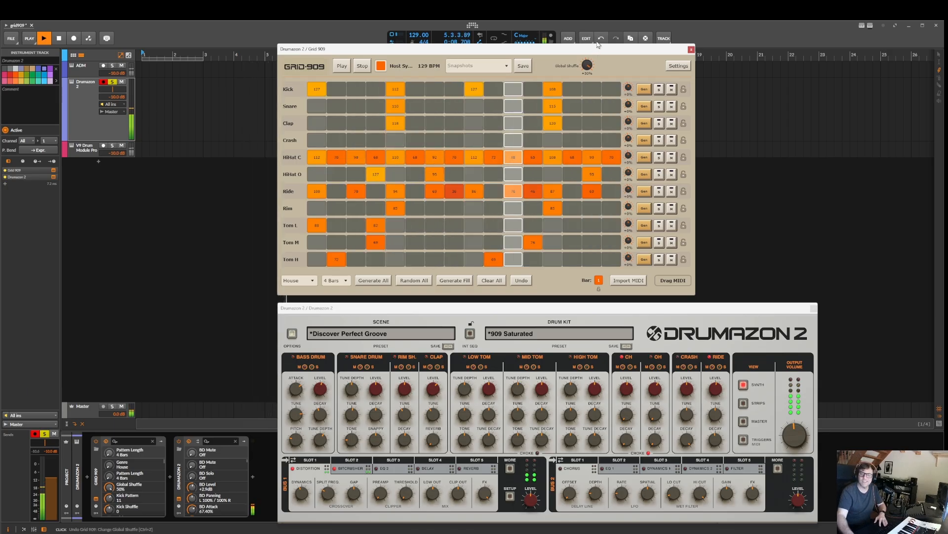
pyautogui.moveTo(591, 72); pyautogui.dragTo(594, 114)
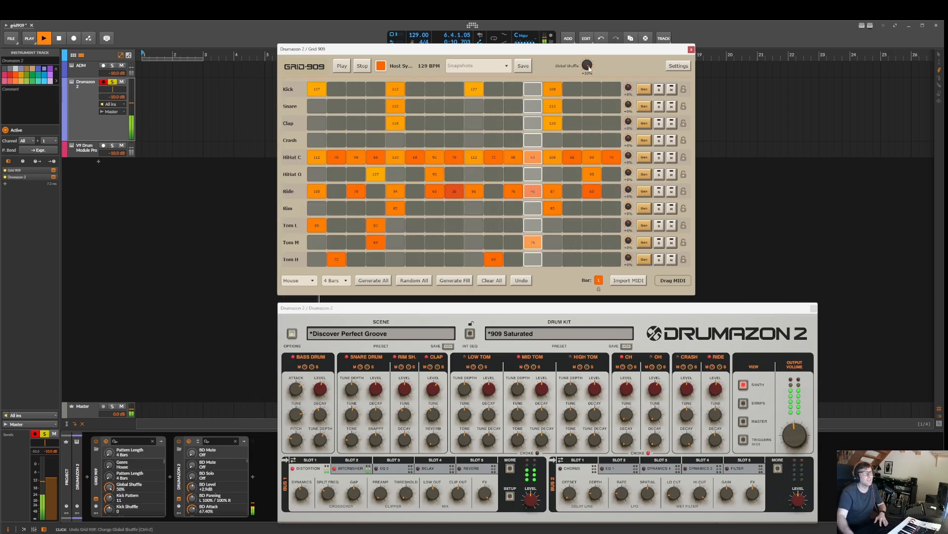
pyautogui.press('space')
pyautogui.doubleClick(587, 66)
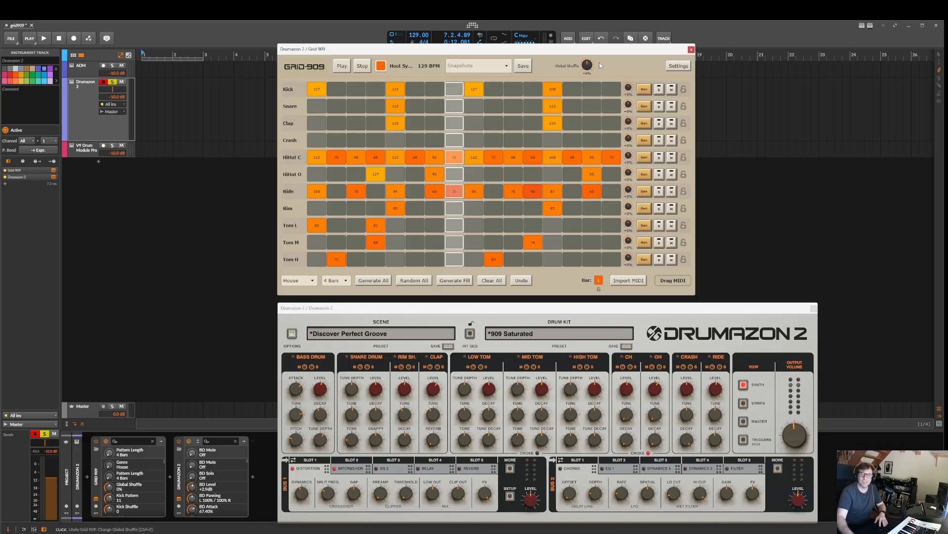
pyautogui.press('space')
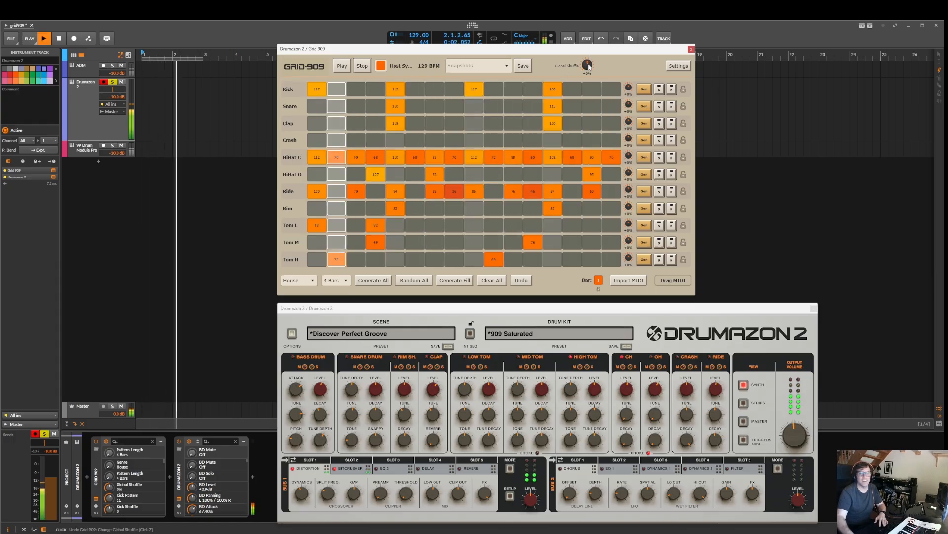
pyautogui.moveTo(588, 66); pyautogui.dragTo(596, 20)
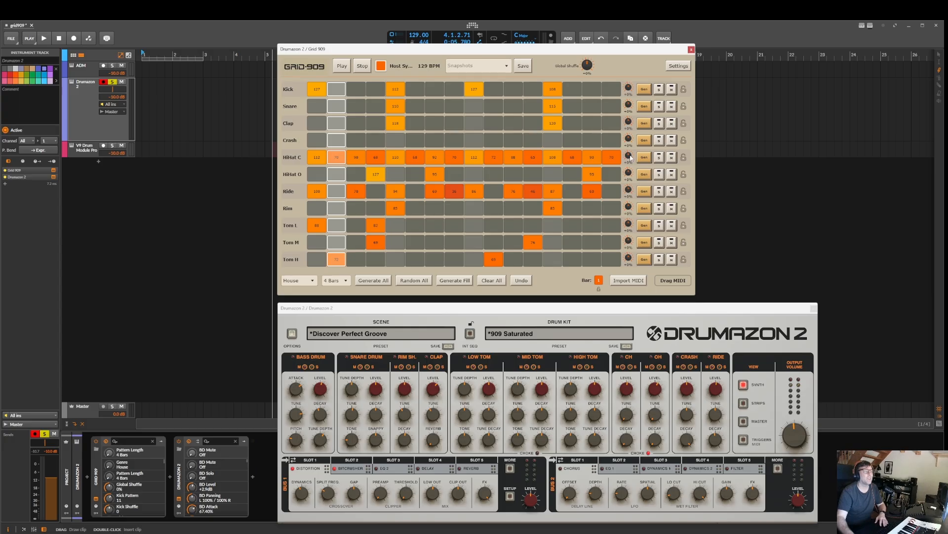
# - Audition the pattern with shuffle applied only to the closed hi-hat row
pyautogui.press('space')
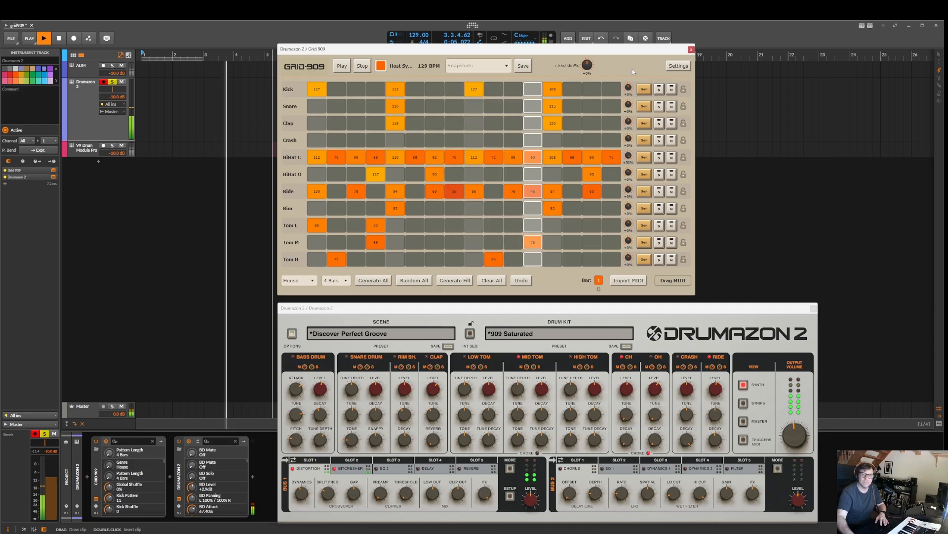
pyautogui.moveTo(632, 69)
pyautogui.mouseDown()
pyautogui.moveTo(630, 159)
pyautogui.moveTo(630, 69)
pyautogui.mouseUp()
pyautogui.press('space')
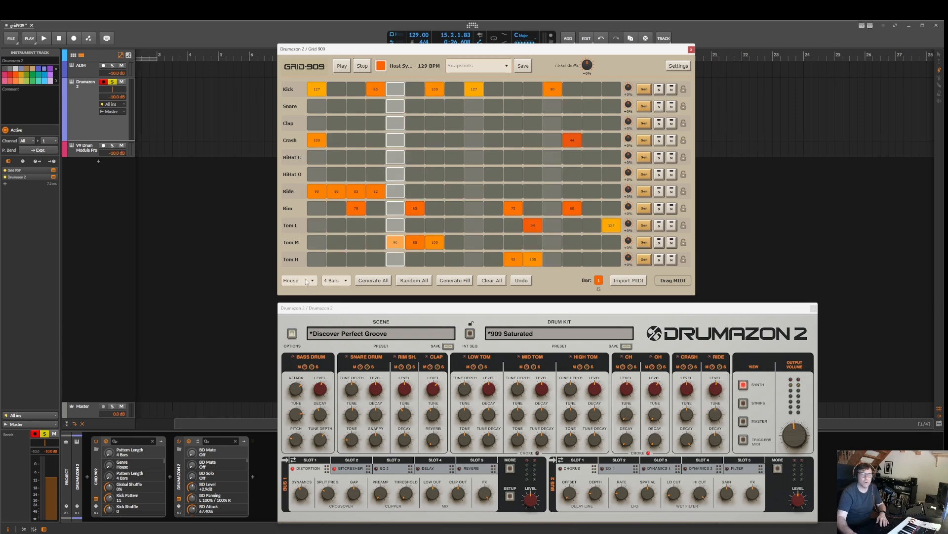
# - Switch the genre to Techno, generate a new pattern for all instruments, and play it
pyautogui.click(306, 282)
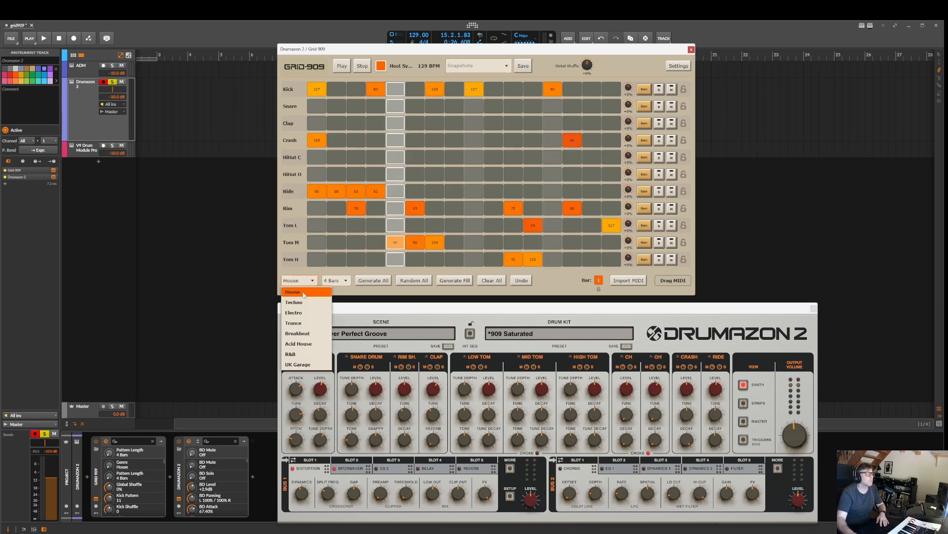
pyautogui.click(300, 302)
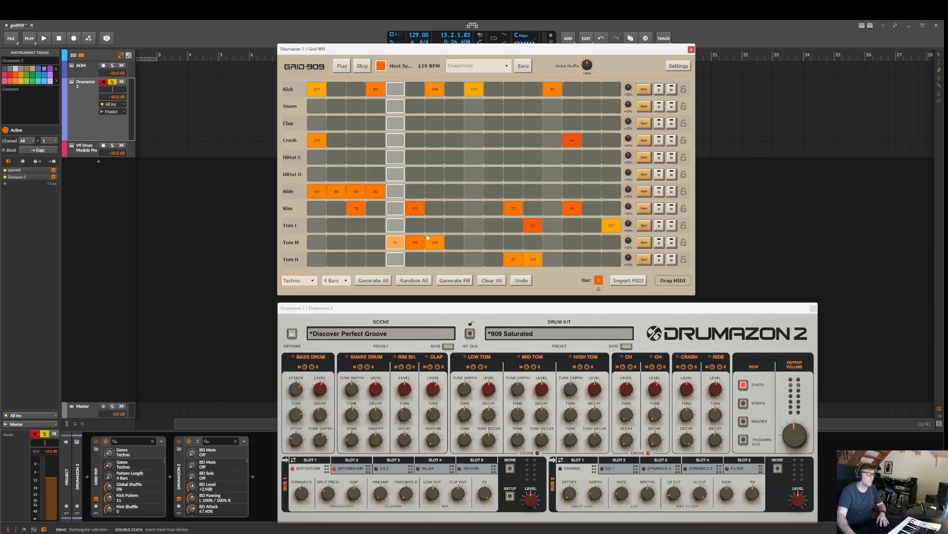
pyautogui.click(373, 281)
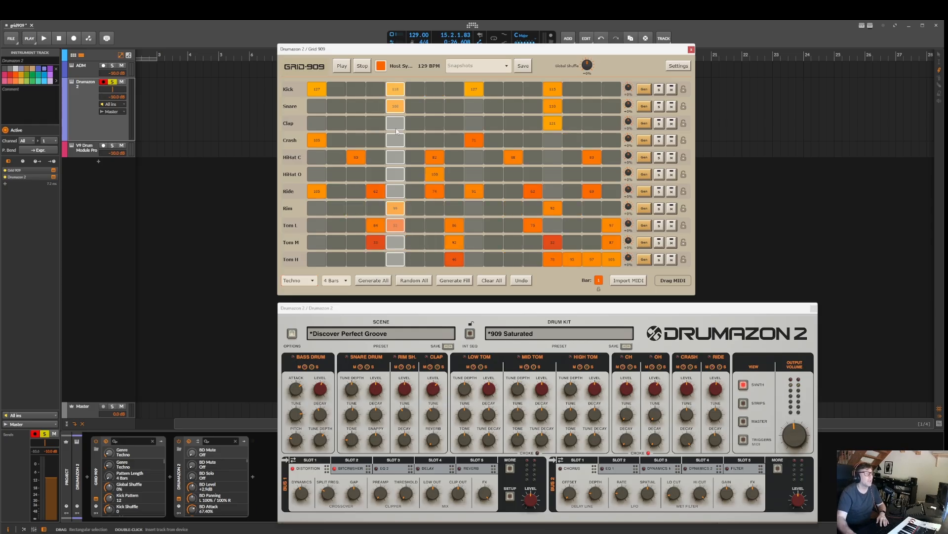
pyautogui.press('space')
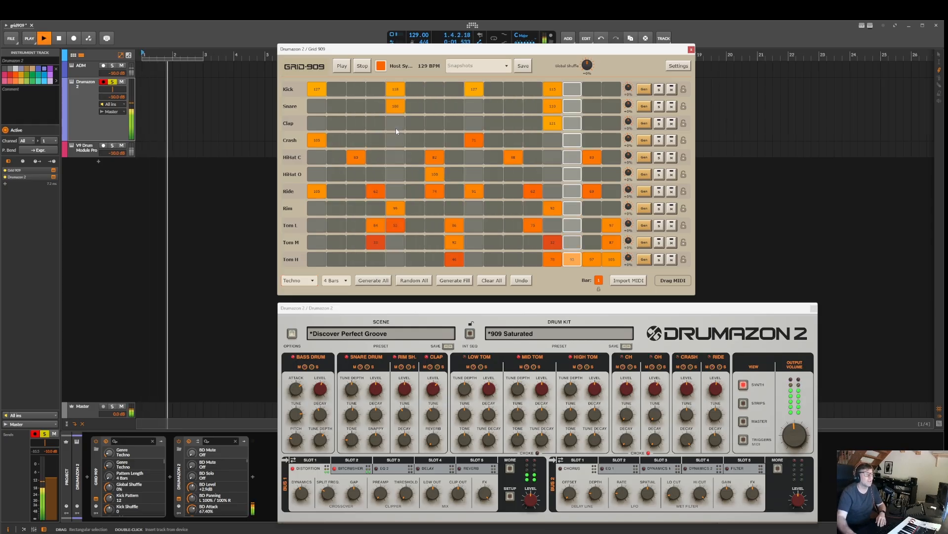
# - Generate another Techno pattern and audition it, switching Drumazon 2 to the Accident at Work drum kit
pyautogui.click(369, 282)
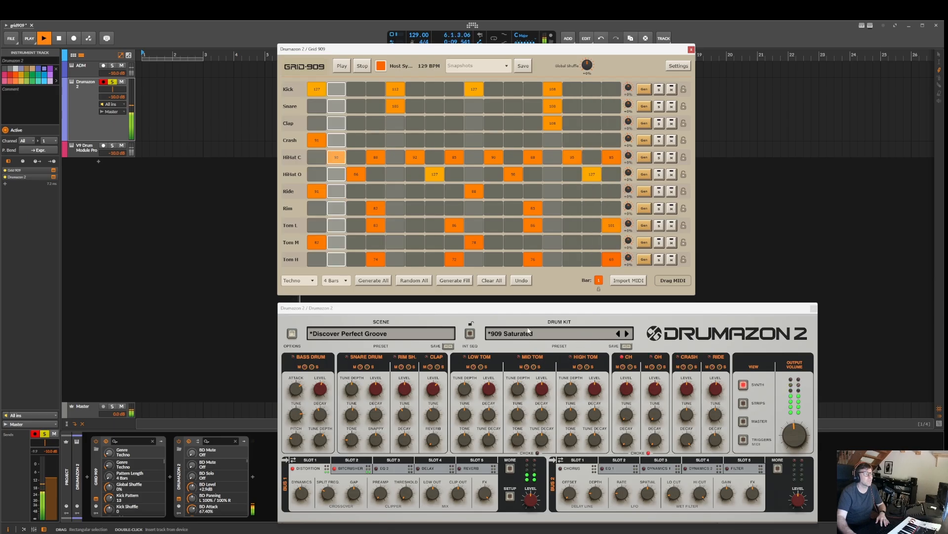
pyautogui.press('space')
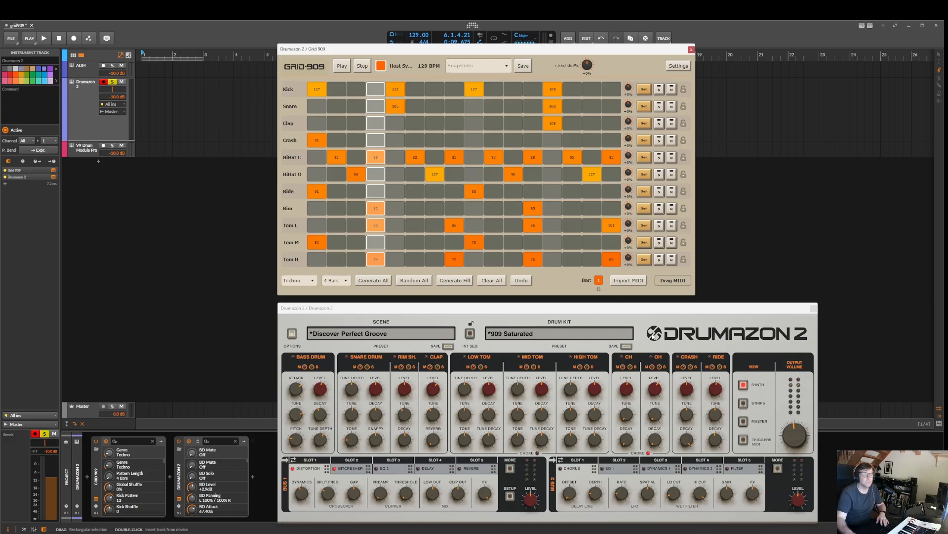
pyautogui.press('space')
pyautogui.click(627, 334)
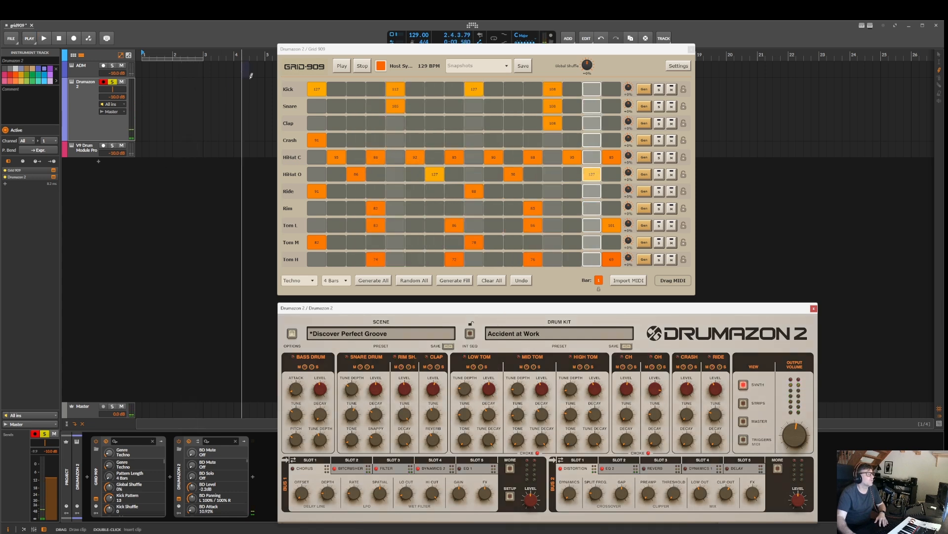
# - Arm the ADM track, open its drum machine and Grid 909 windows, and place the pattern grid above the ADM
pyautogui.click(115, 75)
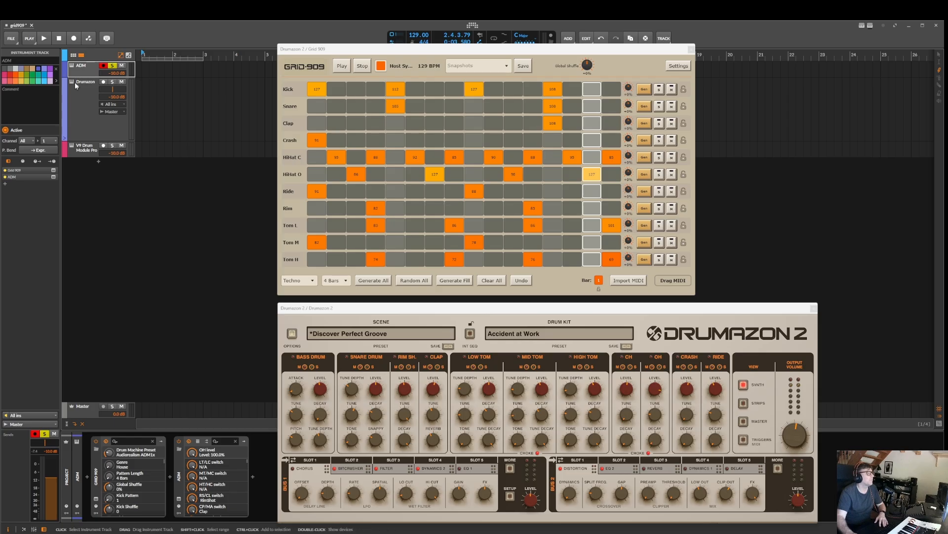
pyautogui.click(179, 499)
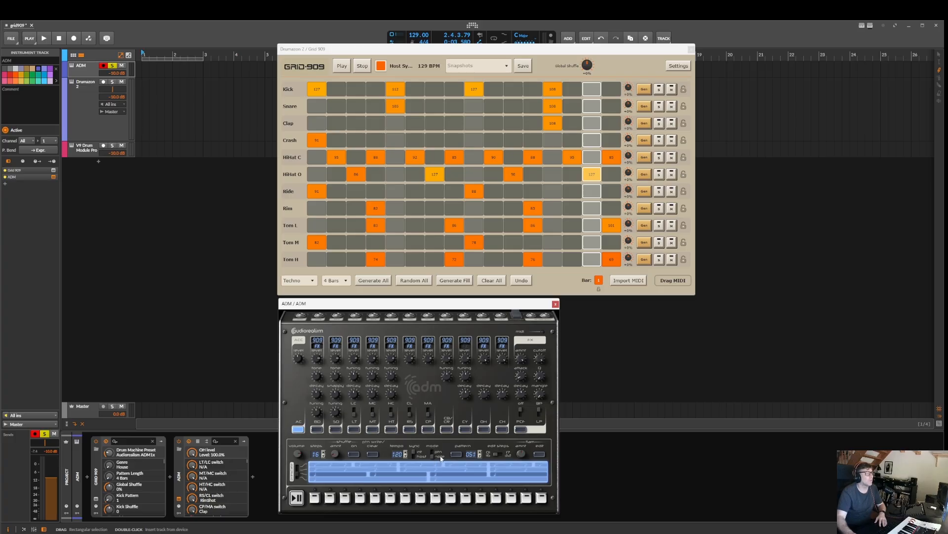
pyautogui.click(97, 498)
pyautogui.moveTo(263, 148); pyautogui.dragTo(419, 53)
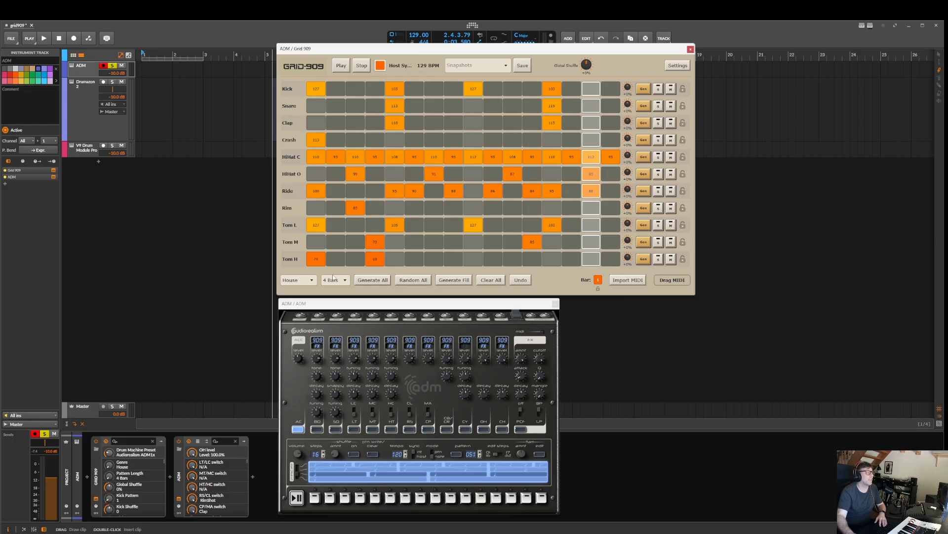
# - Set the genre of the ADM track's Grid 909 to Techno and start playback
pyautogui.click(299, 280)
pyautogui.click(300, 302)
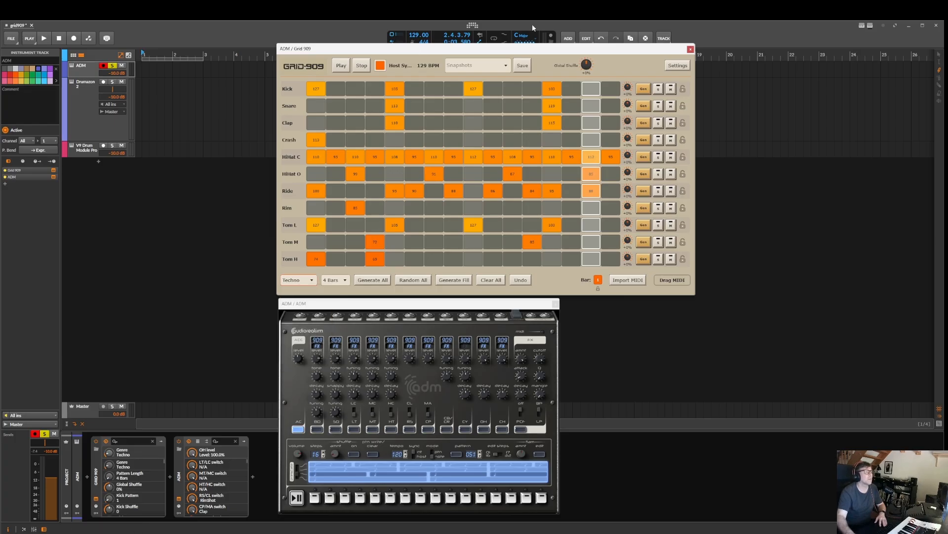
pyautogui.click(341, 67)
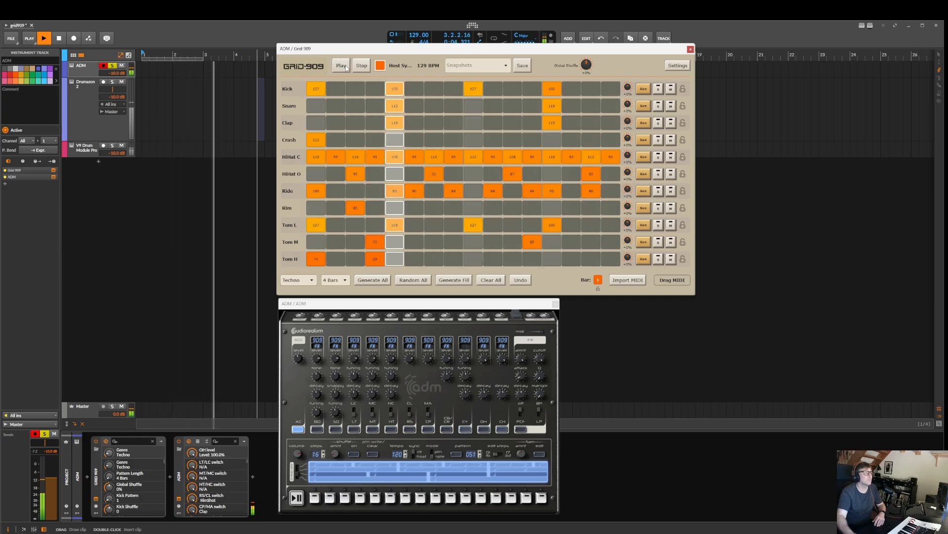
# - Generate and audition a series of eleven new Techno patterns for all instruments through the ADM, ending with playback stopped
pyautogui.click(373, 280)
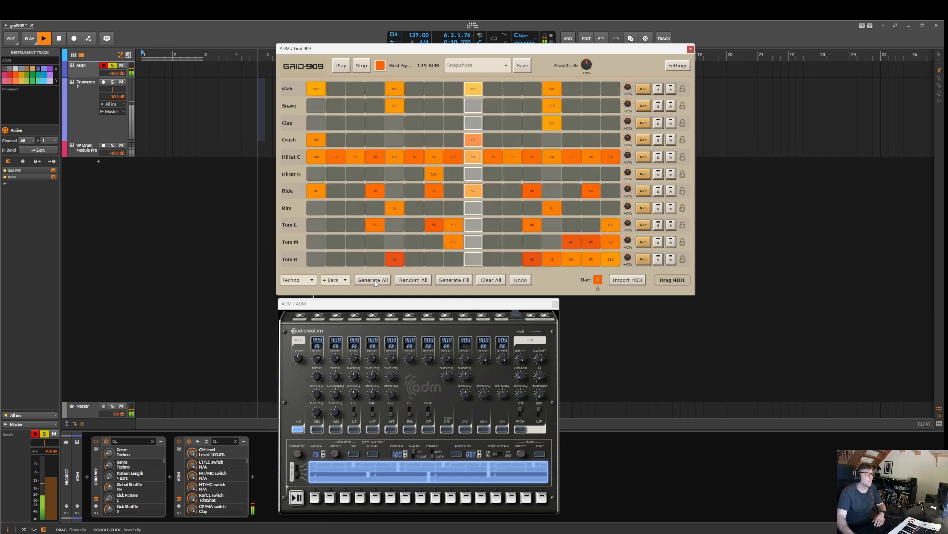
pyautogui.click(373, 280)
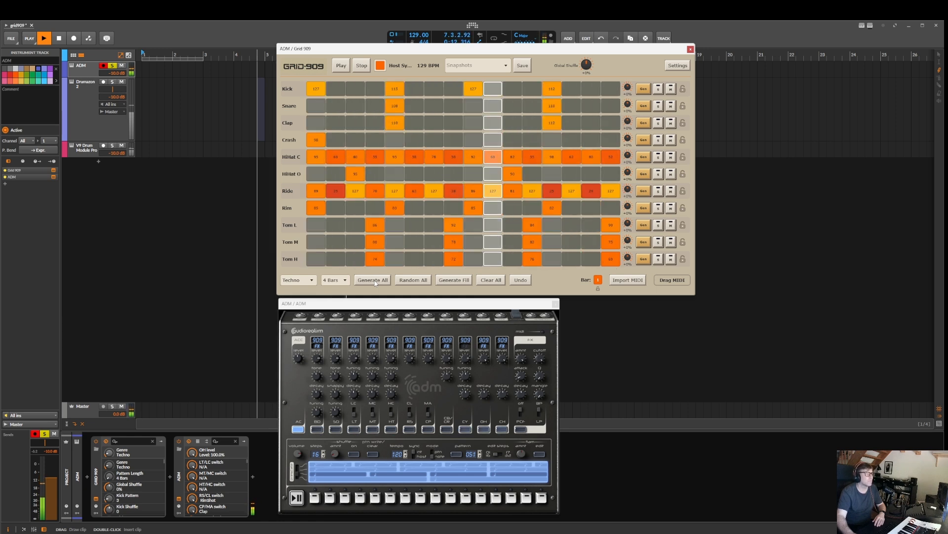
pyautogui.click(375, 283)
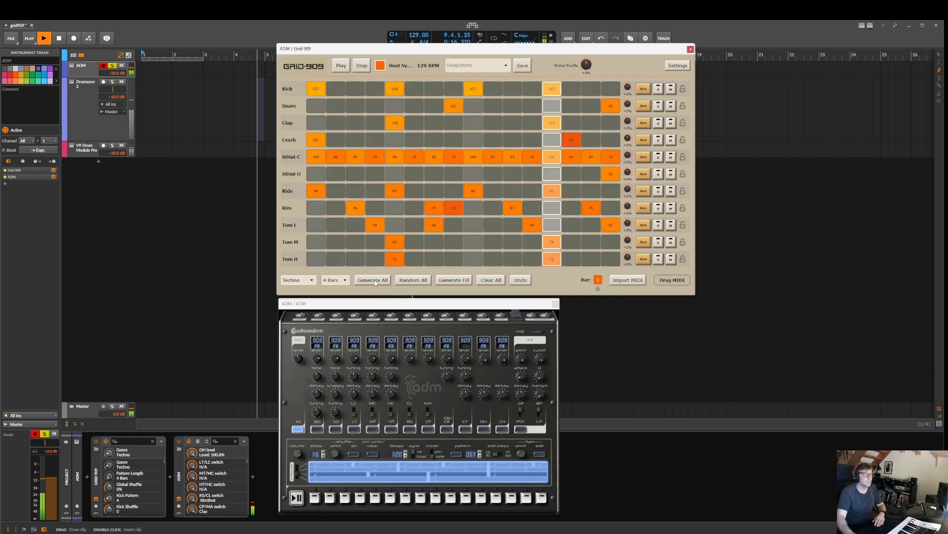
pyautogui.click(375, 282)
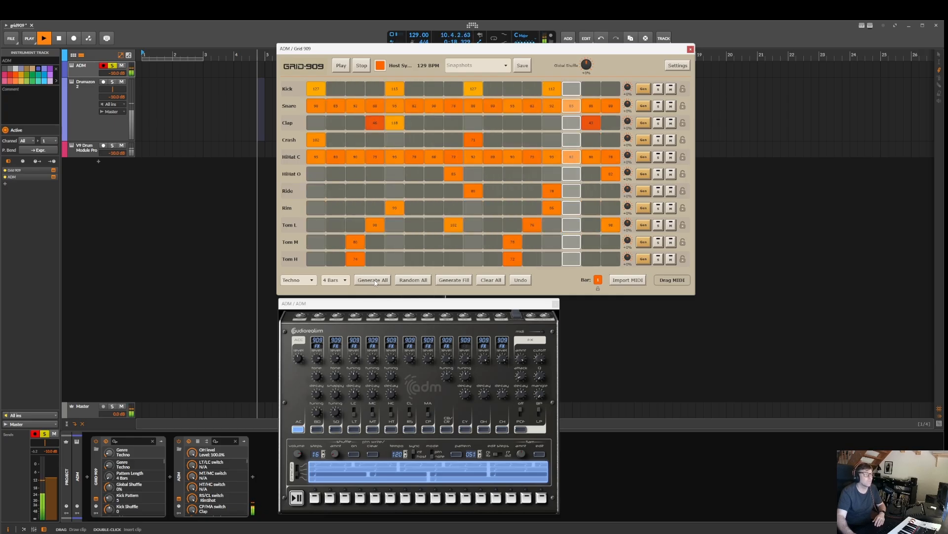
pyautogui.click(375, 283)
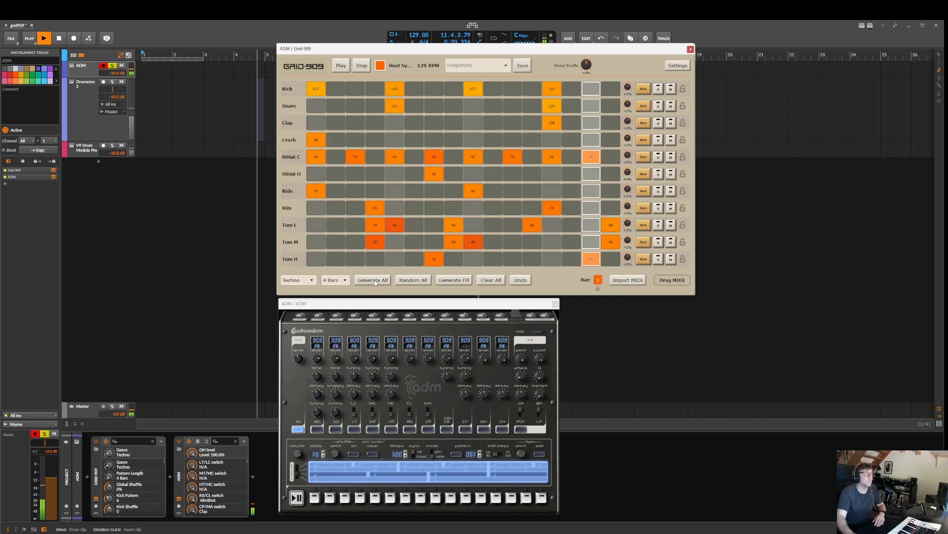
pyautogui.click(375, 282)
pyautogui.click(375, 283)
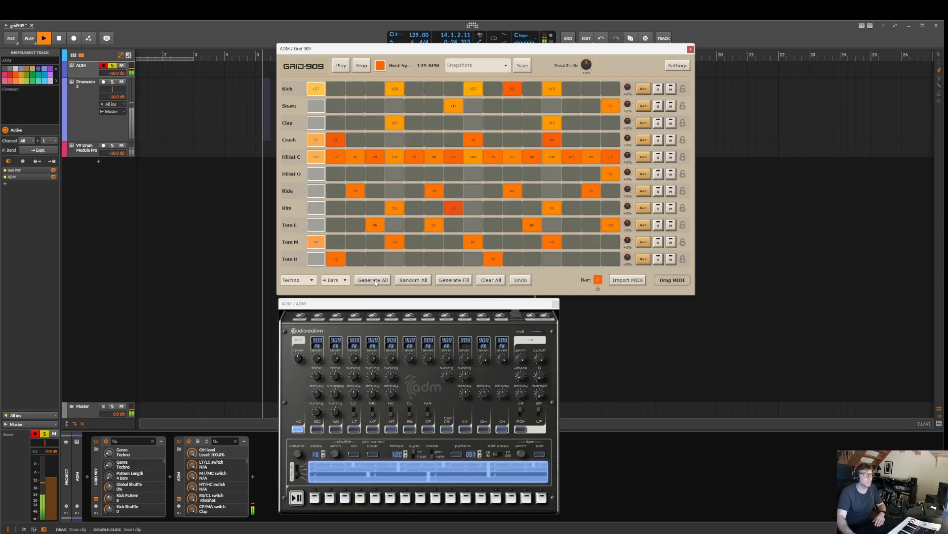
pyautogui.click(375, 283)
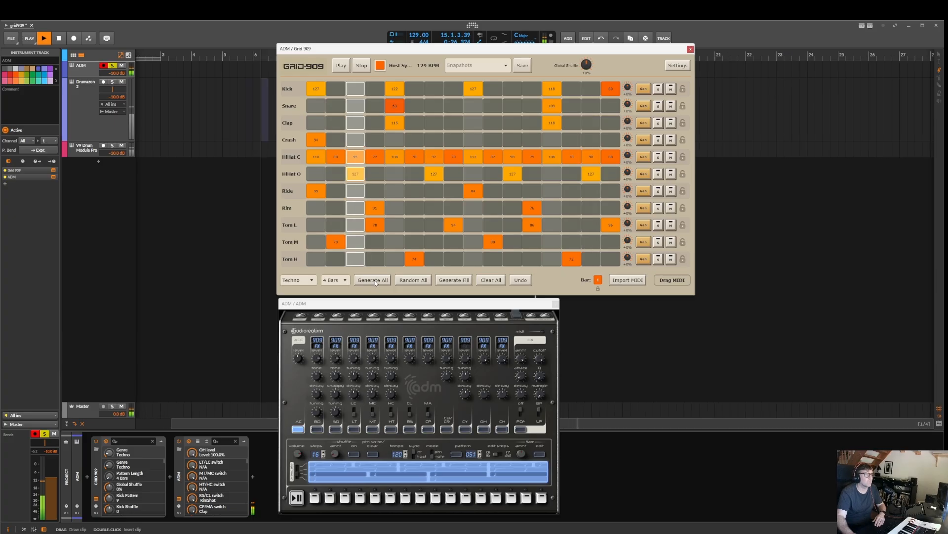
pyautogui.click(375, 282)
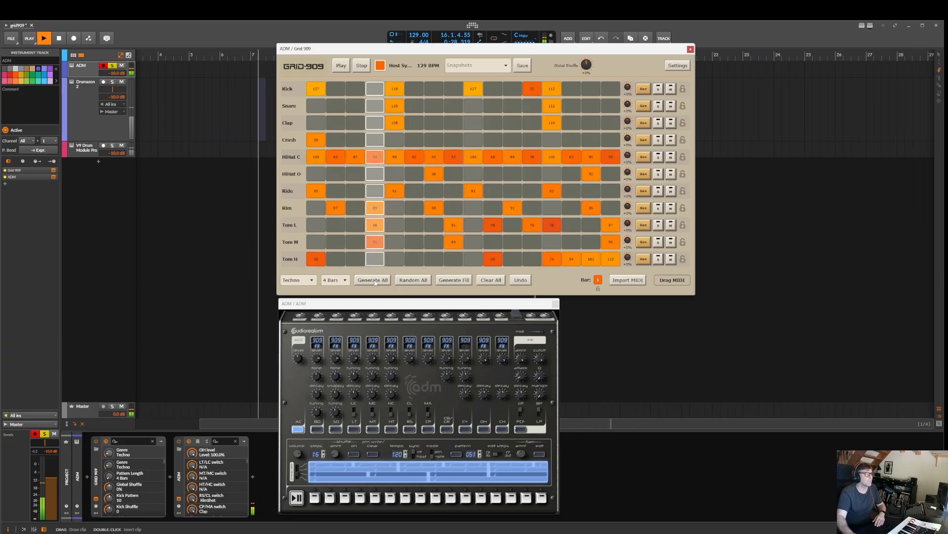
pyautogui.click(375, 280)
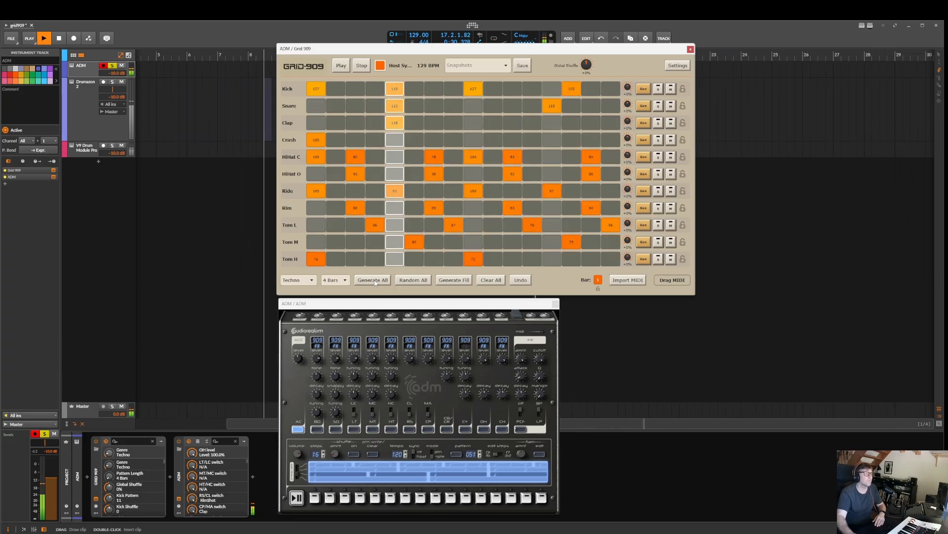
pyautogui.click(375, 280)
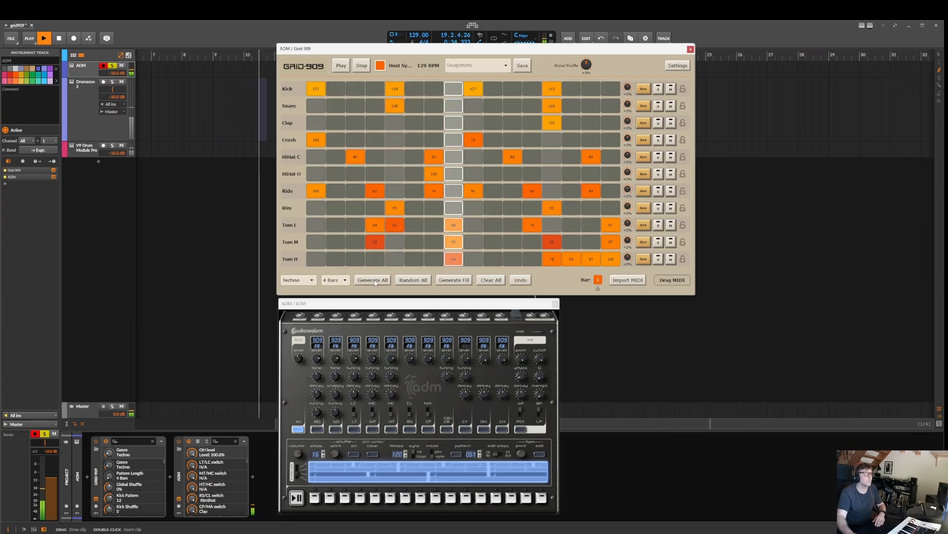
pyautogui.press('space')
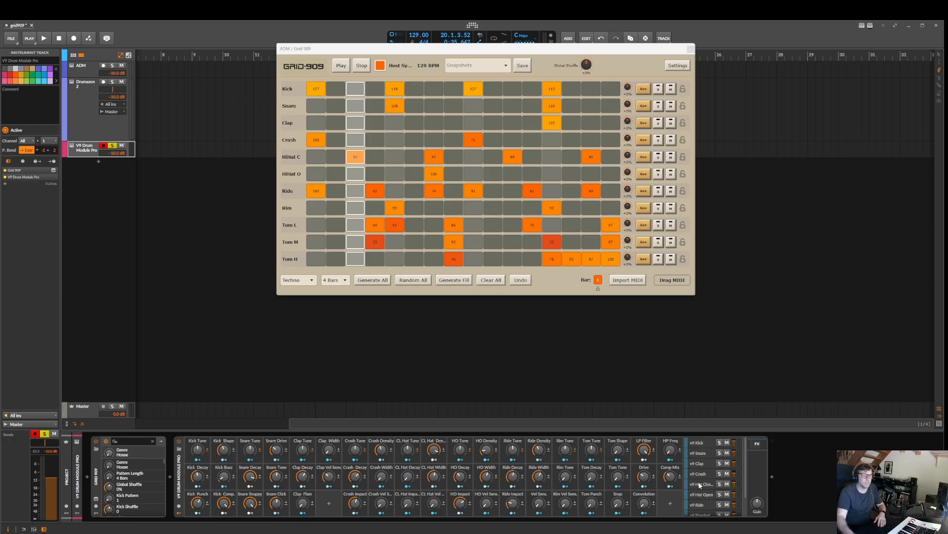
# - Move the ADM track's Grid 909 window aside and close the Drumazon 2 track's Grid 909 window
pyautogui.scroll(2, 698, 506)
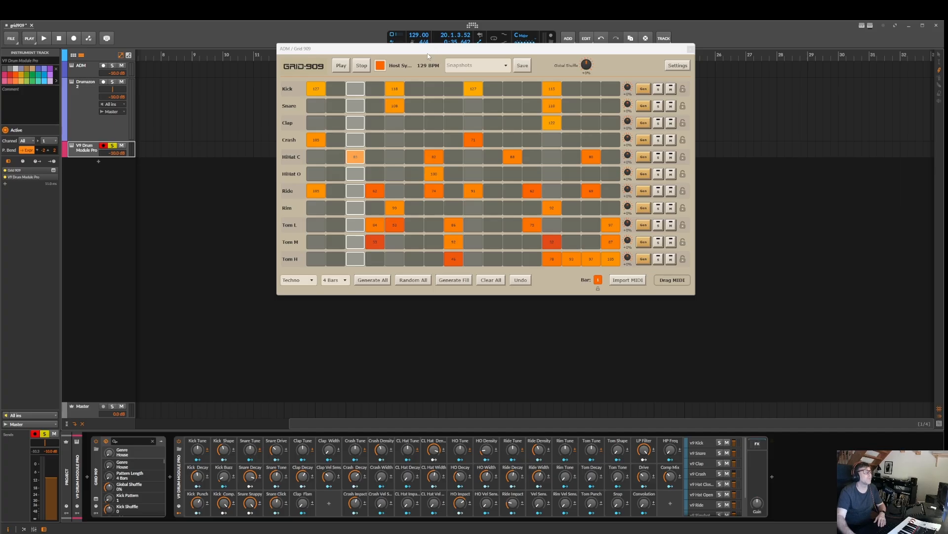
pyautogui.moveTo(428, 53); pyautogui.dragTo(400, 108)
pyautogui.click(691, 51)
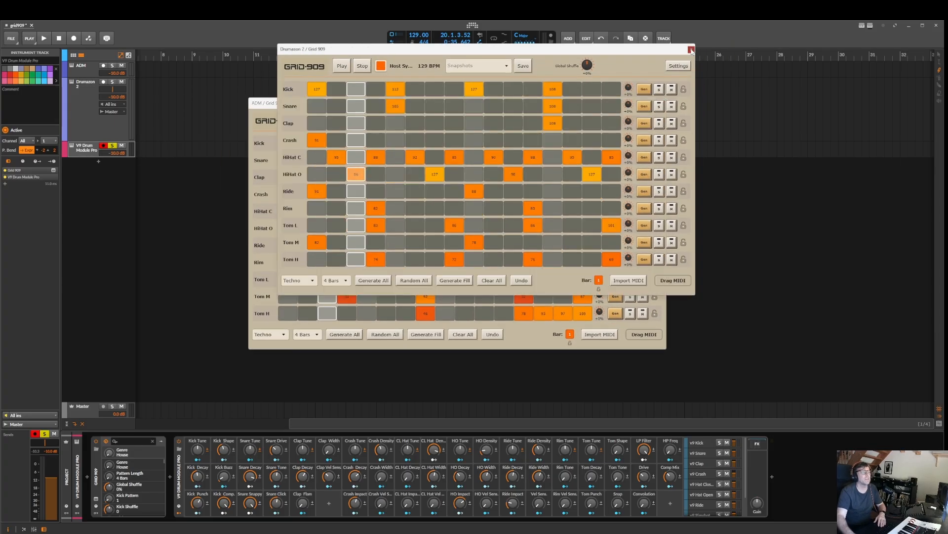
pyautogui.click(655, 97)
pyautogui.click(355, 121)
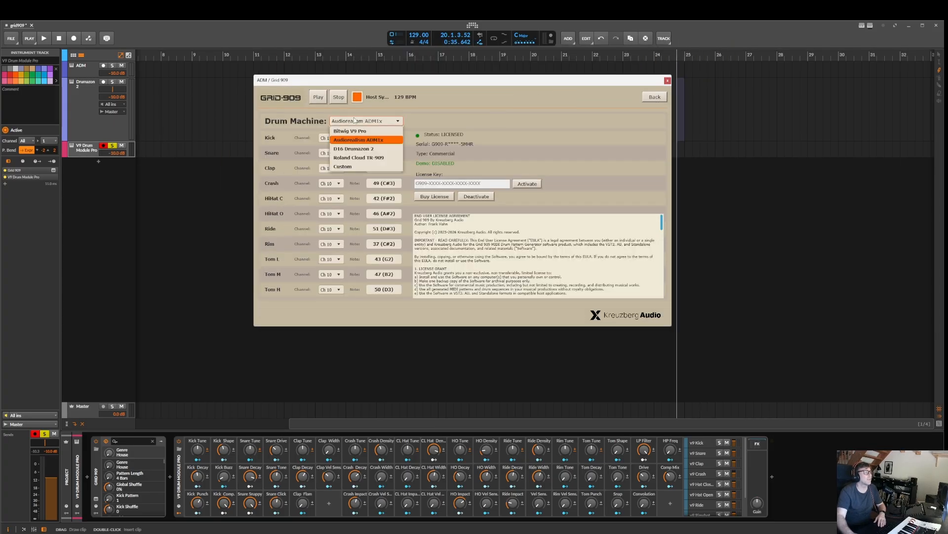
pyautogui.click(74, 148)
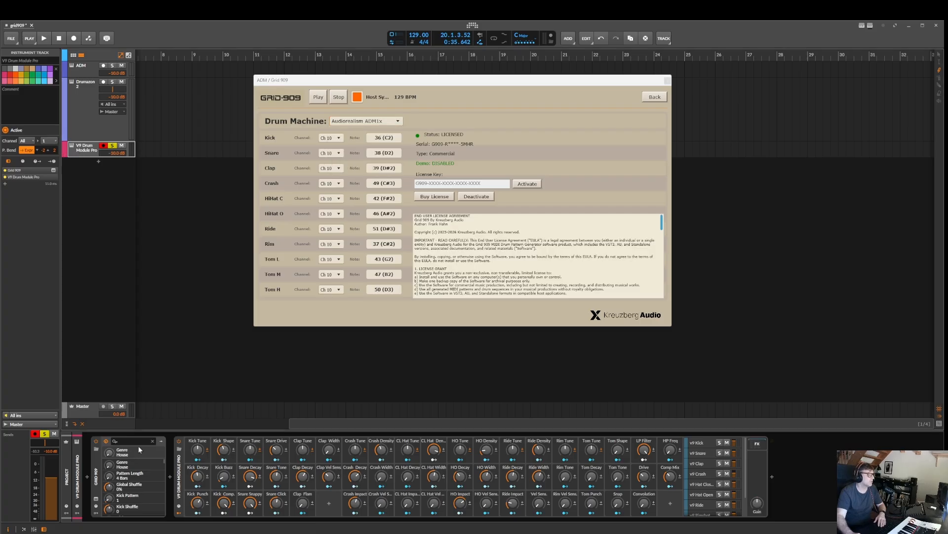
# - Open the V9 Drum Module Pro track's Grid 909 window, close the ADM one, and move the new window clear
pyautogui.click(96, 497)
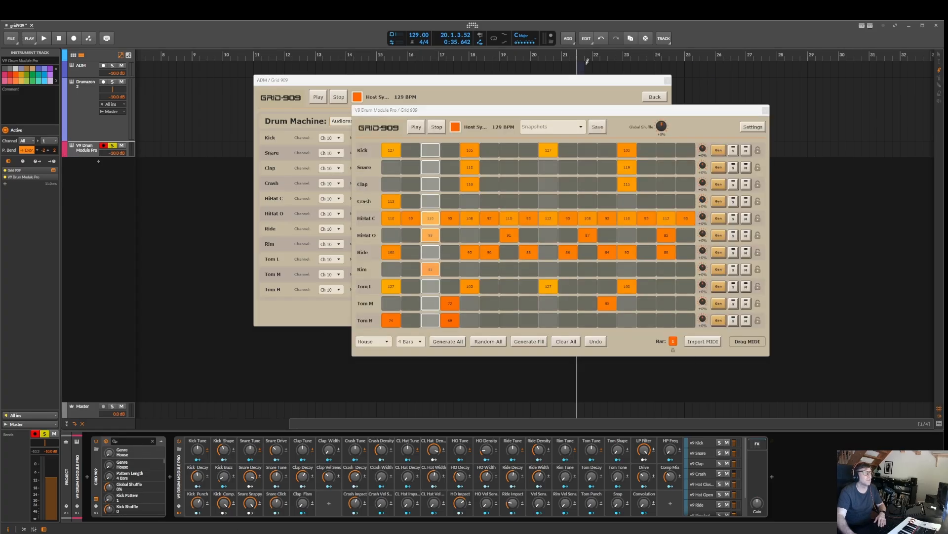
pyautogui.click(667, 80)
pyautogui.moveTo(667, 110); pyautogui.dragTo(481, 65)
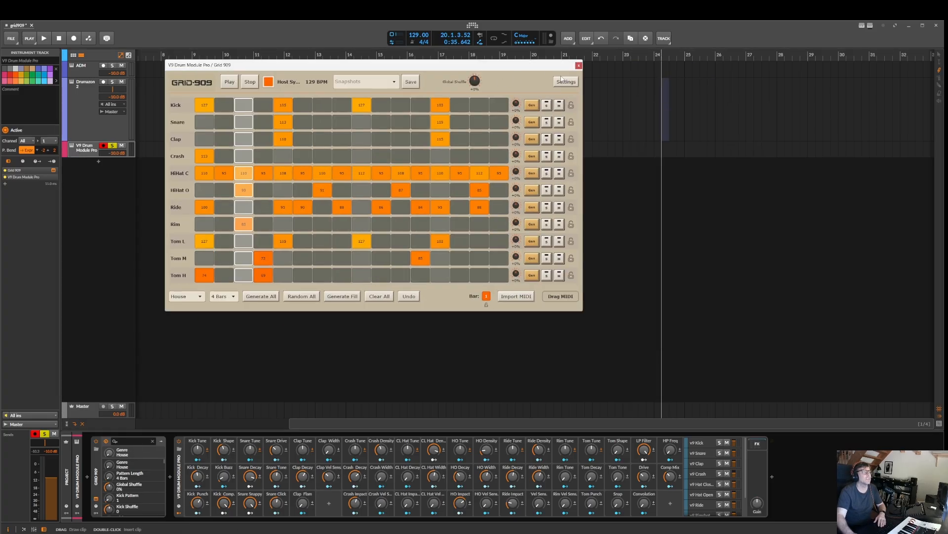
# - Select Bitwig V9 Pro as the drum machine in the Grid 909 settings and return to the pattern grid
pyautogui.click(564, 82)
pyautogui.click(260, 105)
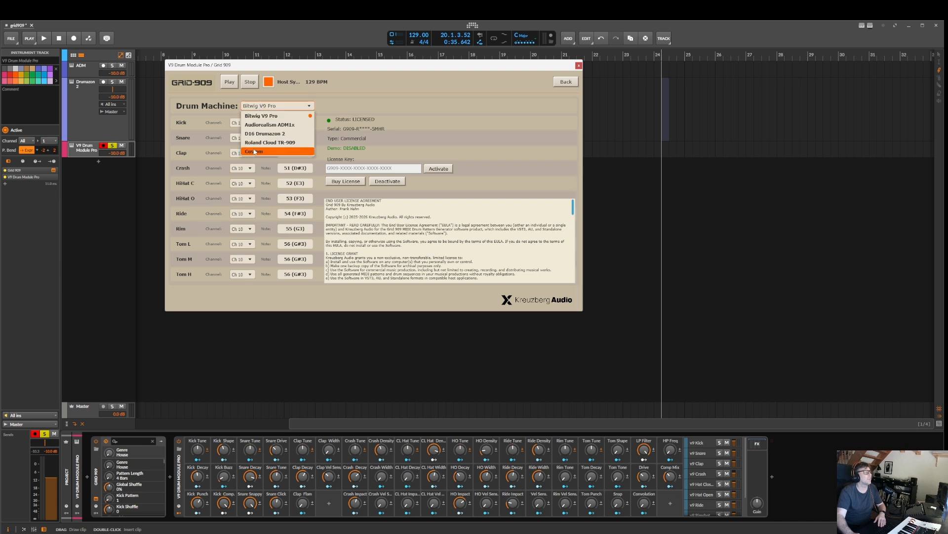
pyautogui.click(260, 118)
pyautogui.moveTo(339, 67); pyautogui.dragTo(408, 75)
pyautogui.click(642, 93)
# - Play the House pattern through the V9 Drum Module Pro and try out its Kick Tune control
pyautogui.press('space')
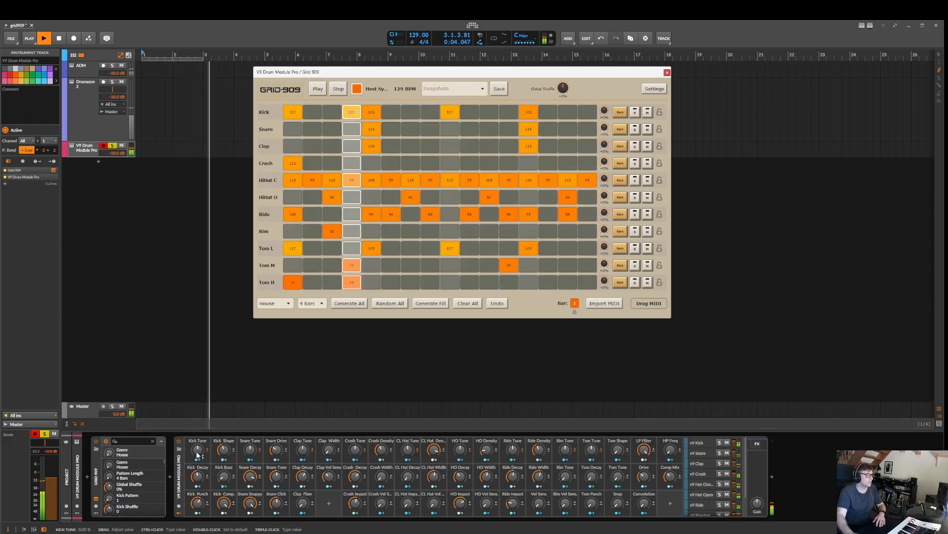
pyautogui.moveTo(199, 450)
pyautogui.mouseDown()
pyautogui.moveTo(198, 474)
pyautogui.moveTo(198, 455)
pyautogui.mouseUp()
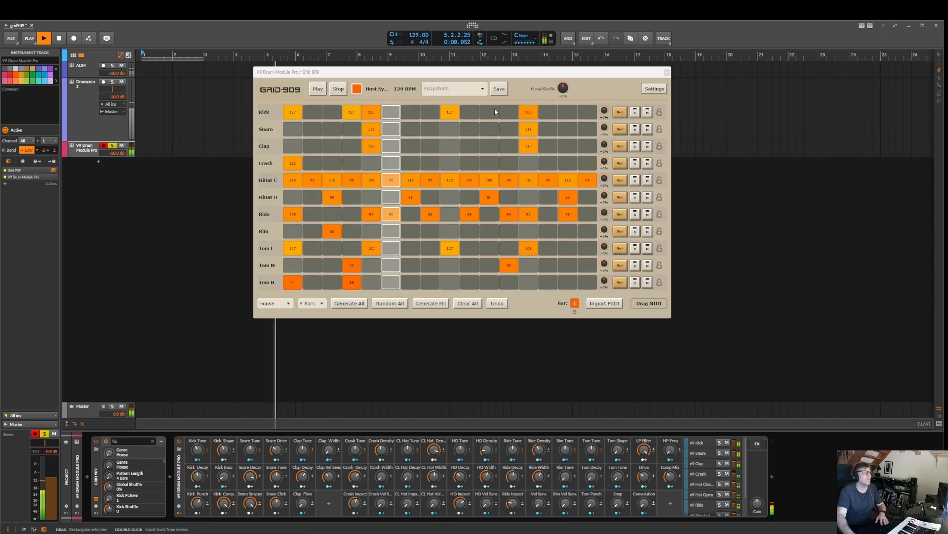
# - Set the V9 track's Grid 909 genre to Electro and generate a new 4-bar pattern for all instruments
pyautogui.click(275, 303)
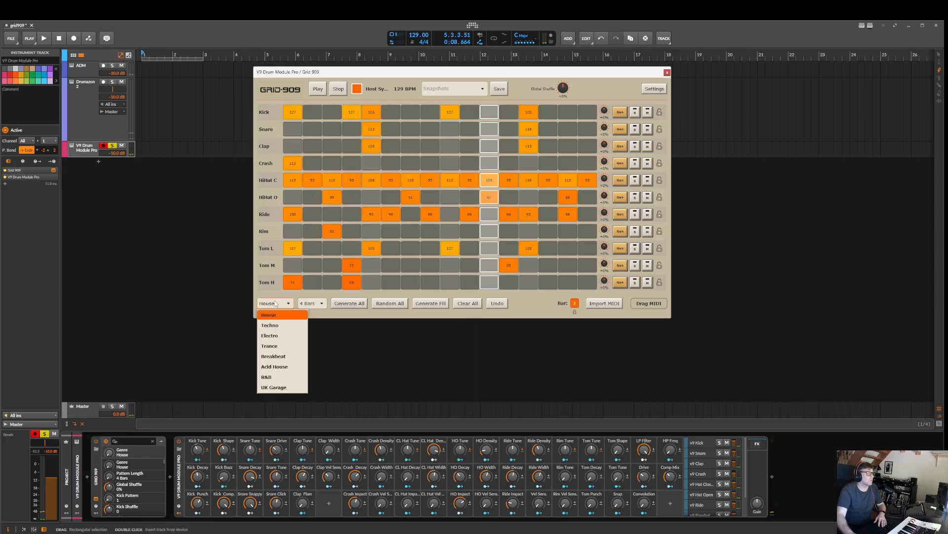
pyautogui.click(276, 326)
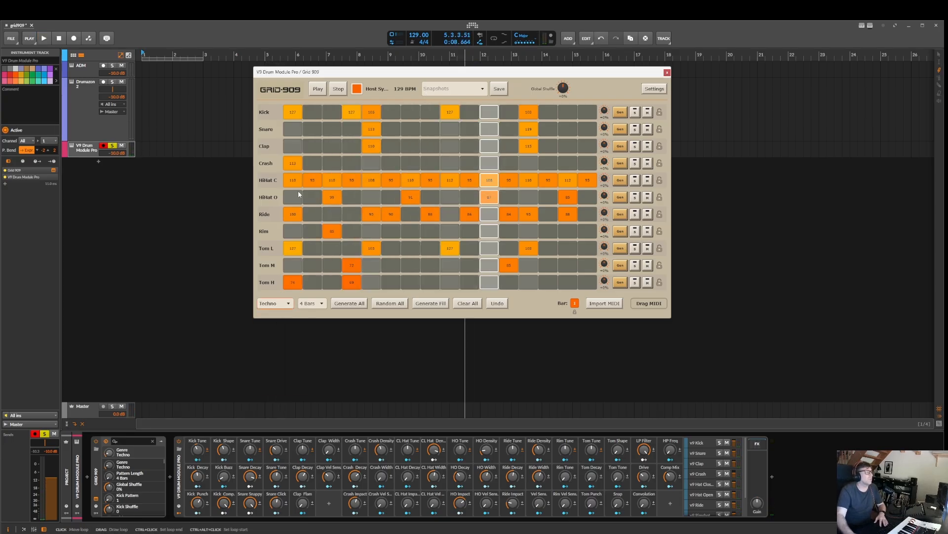
pyautogui.click(270, 304)
pyautogui.click(269, 335)
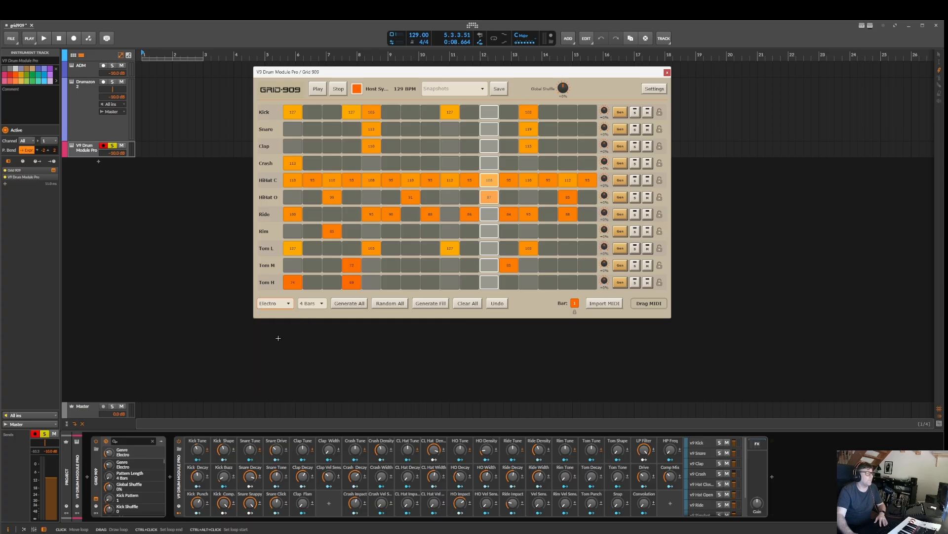
pyautogui.click(344, 304)
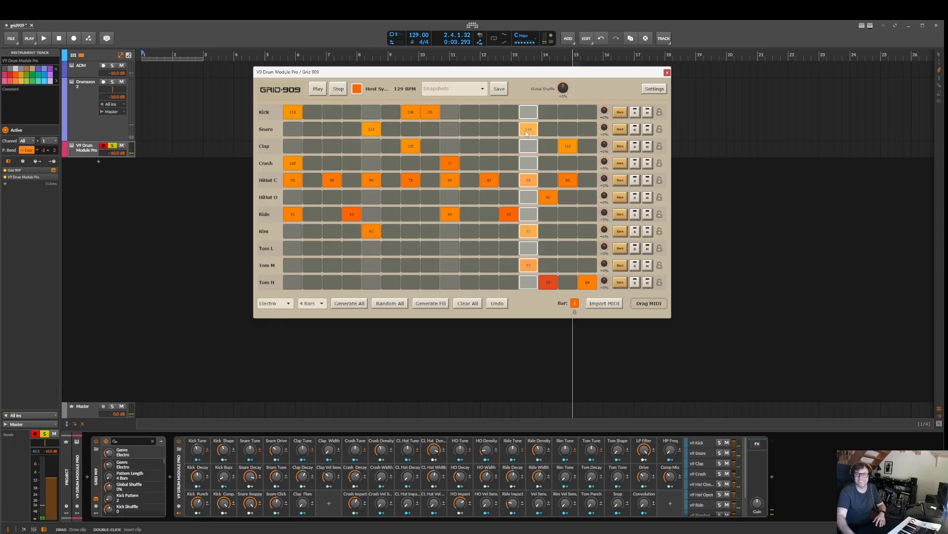
# - Play the Electro pattern with the global shuffle at 50% and remove the crash hits on steps 1 and 9
pyautogui.press('space')
pyautogui.moveTo(564, 90); pyautogui.dragTo(567, 55)
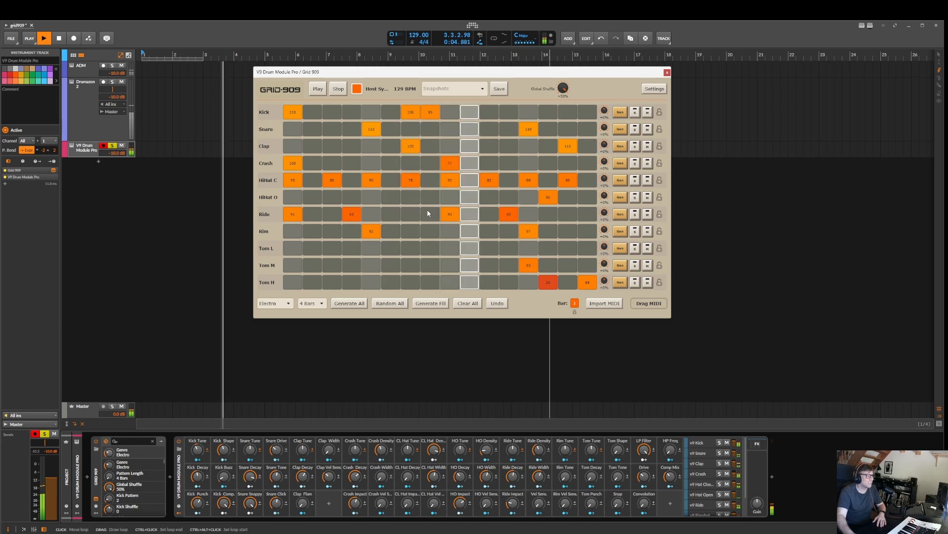
pyautogui.click(293, 164)
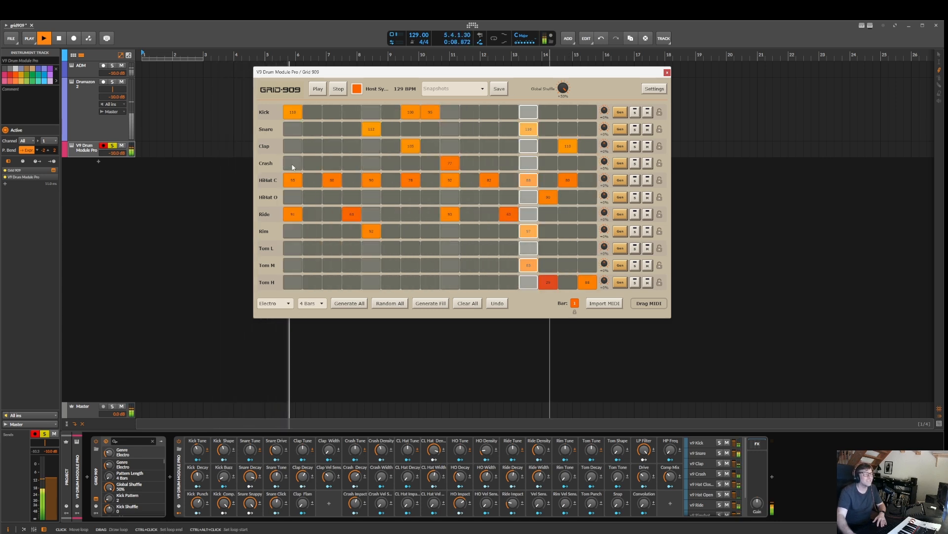
pyautogui.click(450, 163)
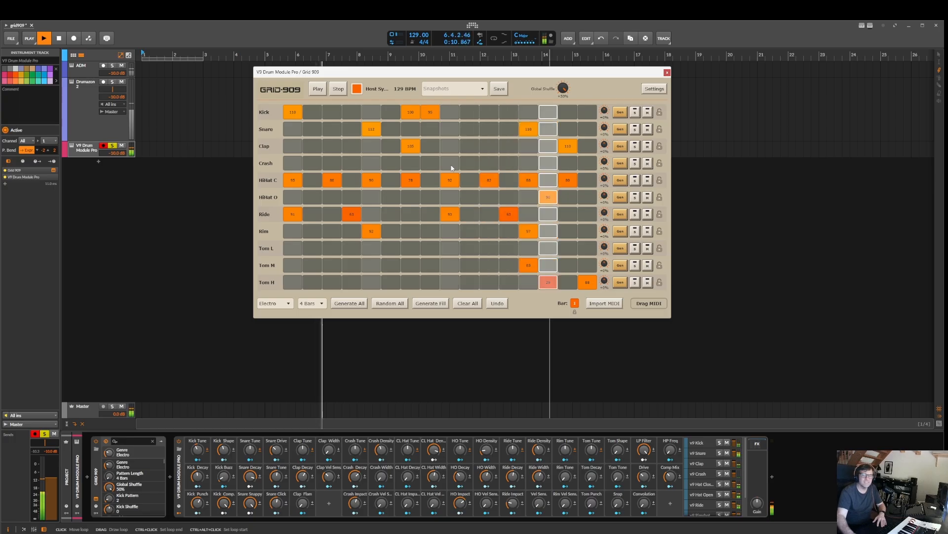
# - Generate and play a new Electro pattern for all instruments, and reset the global shuffle to 0%
pyautogui.click(349, 303)
pyautogui.press('space')
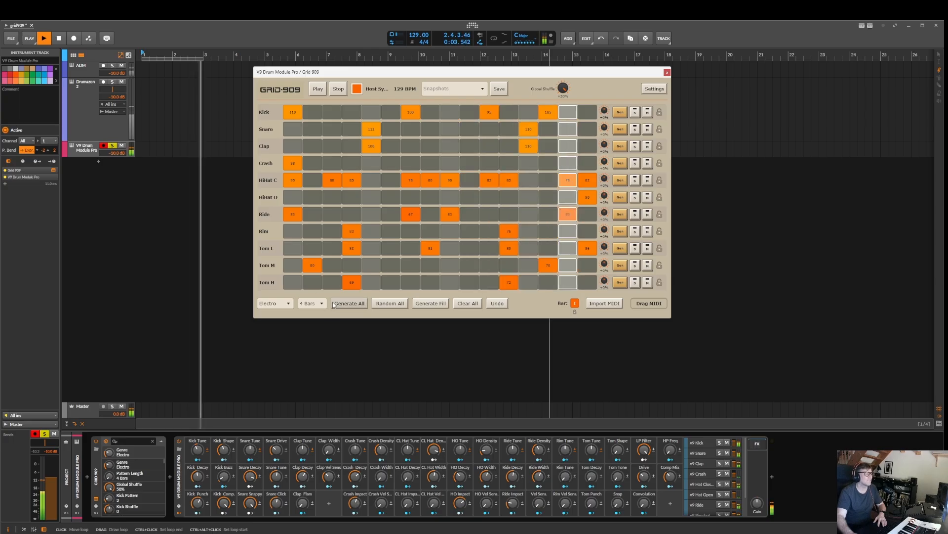
pyautogui.doubleClick(566, 88)
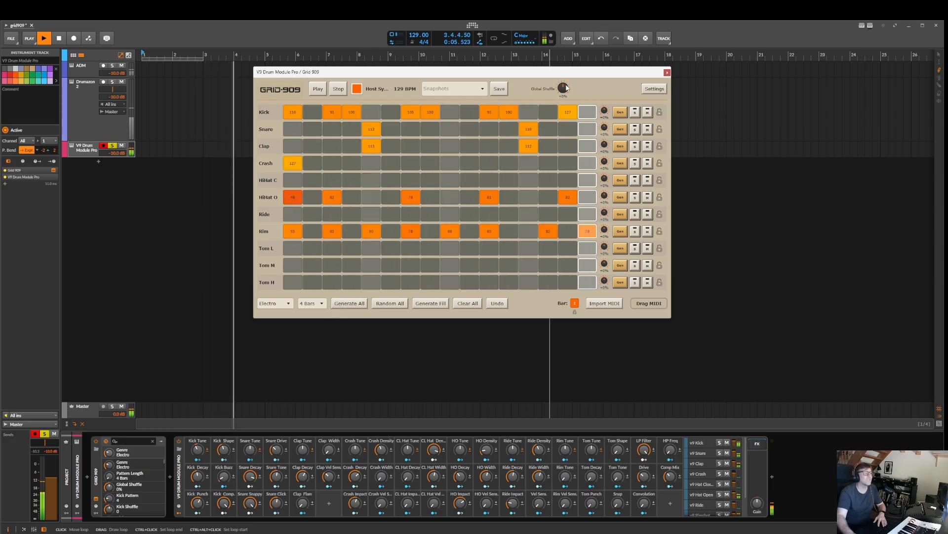
# - Audition a series of freshly generated 4-bar Electro patterns for all instruments during playback
pyautogui.click(353, 306)
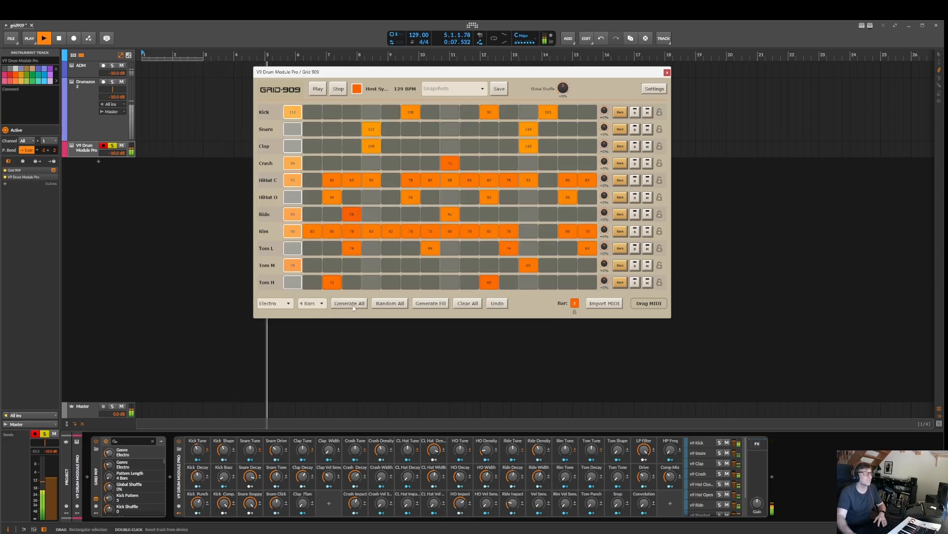
pyautogui.click(353, 306)
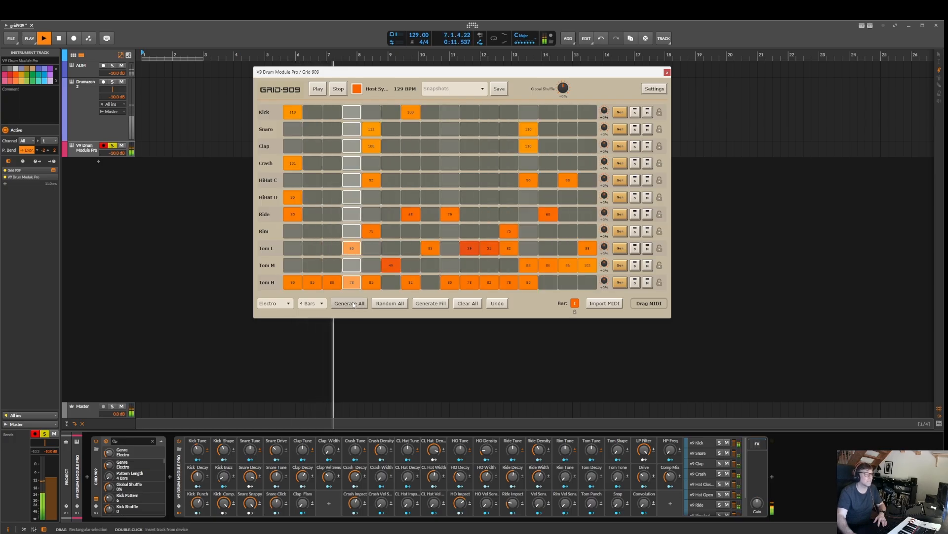
pyautogui.click(353, 305)
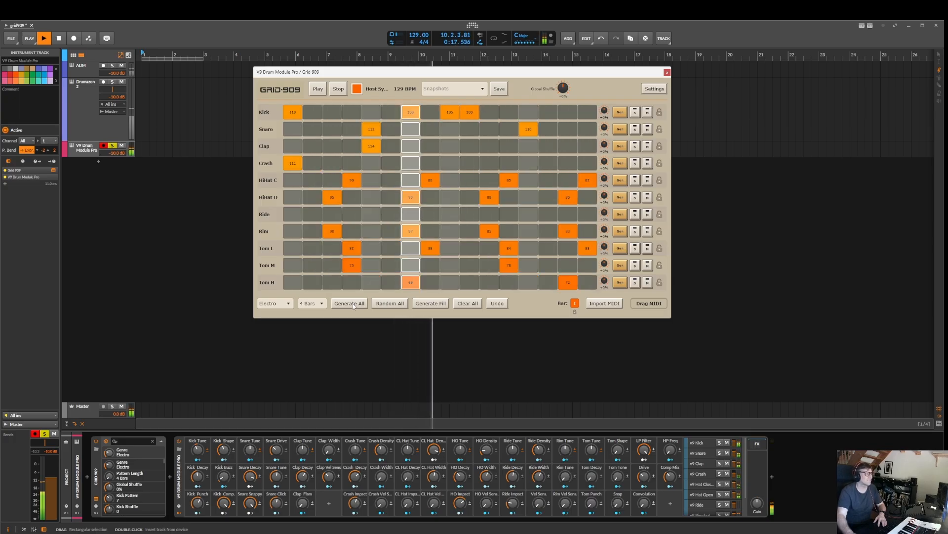
pyautogui.click(354, 305)
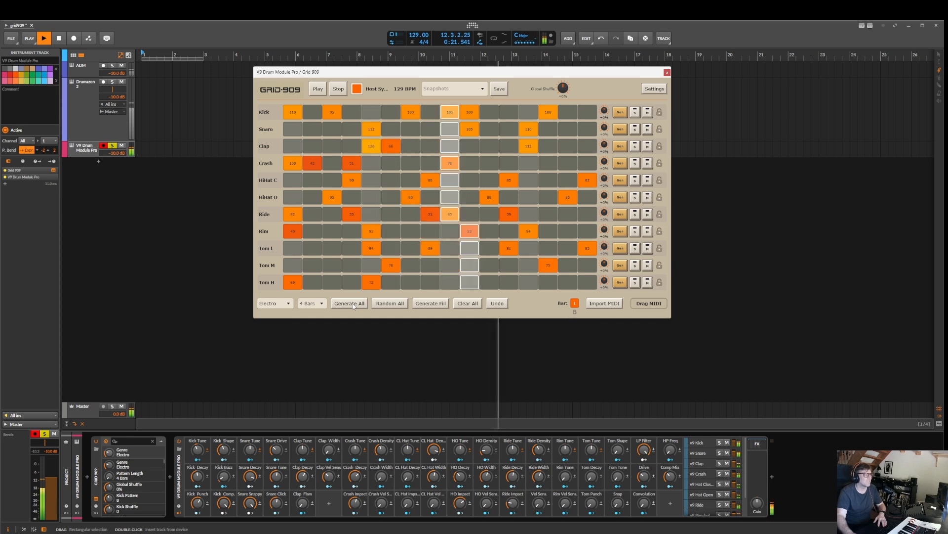
pyautogui.click(354, 305)
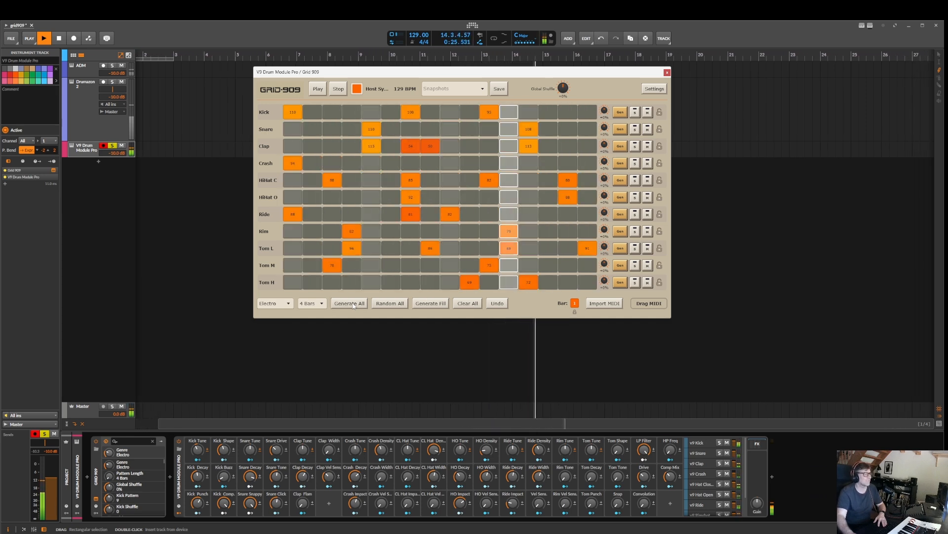
pyautogui.click(354, 305)
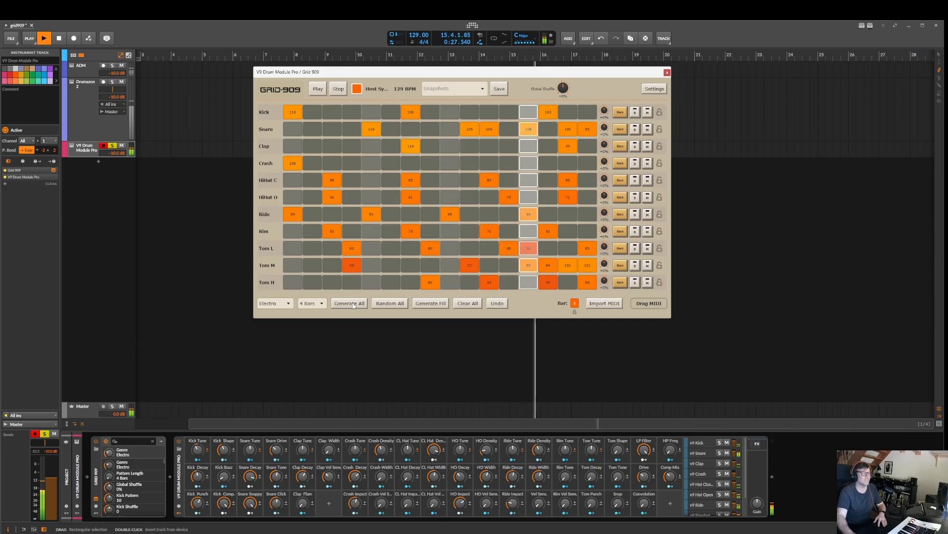
pyautogui.click(354, 304)
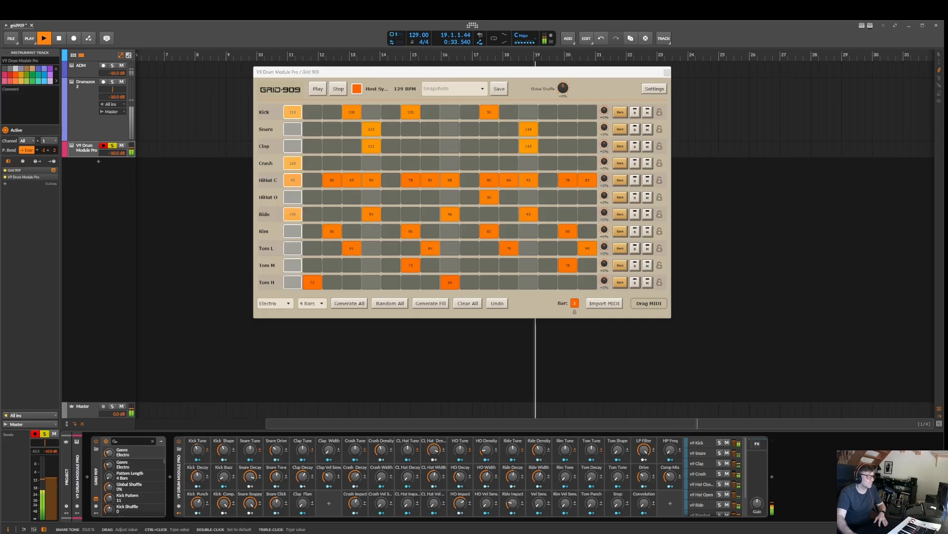
# - Adjust the V9 Snare Tone and Clap Decay while the pattern plays, and generate another Electro pattern
pyautogui.moveTo(276, 477); pyautogui.dragTo(303, 445)
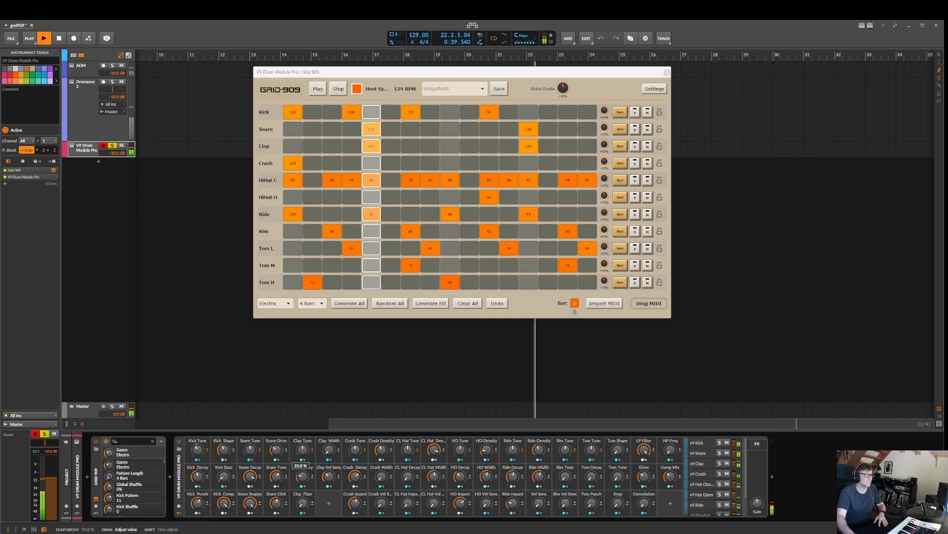
pyautogui.moveTo(303, 476); pyautogui.dragTo(303, 524)
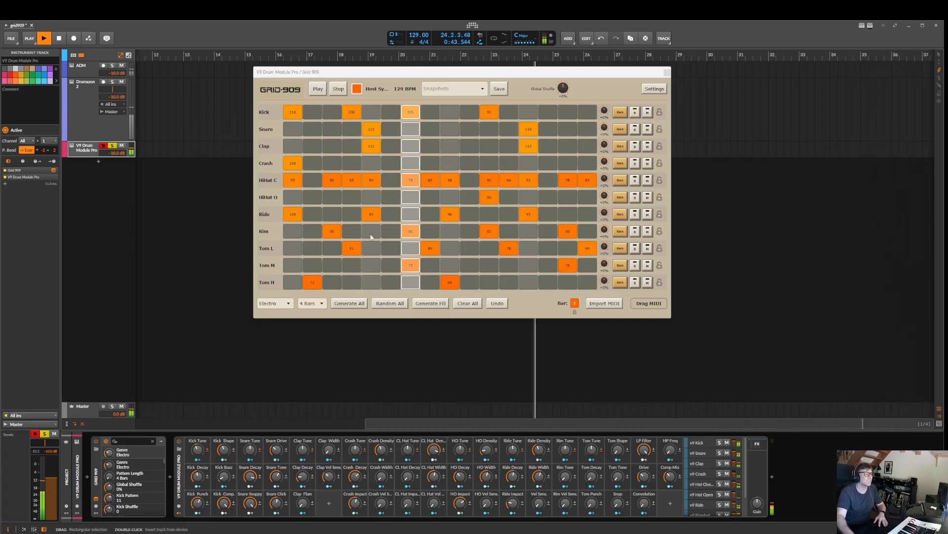
pyautogui.click(355, 305)
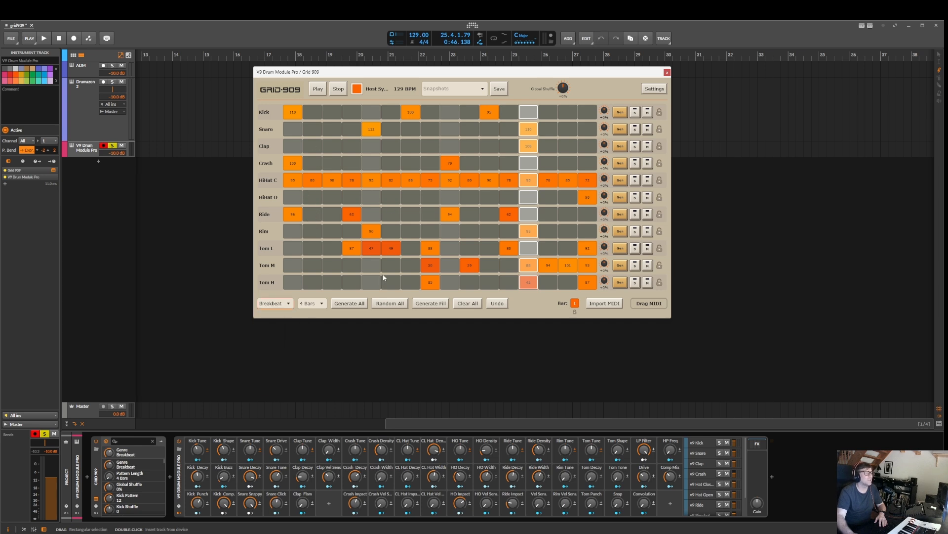
# - Generate new 4-bar Breakbeat patterns for all instruments and play them through the V9 Drum Module Pro
pyautogui.click(342, 305)
pyautogui.press('space')
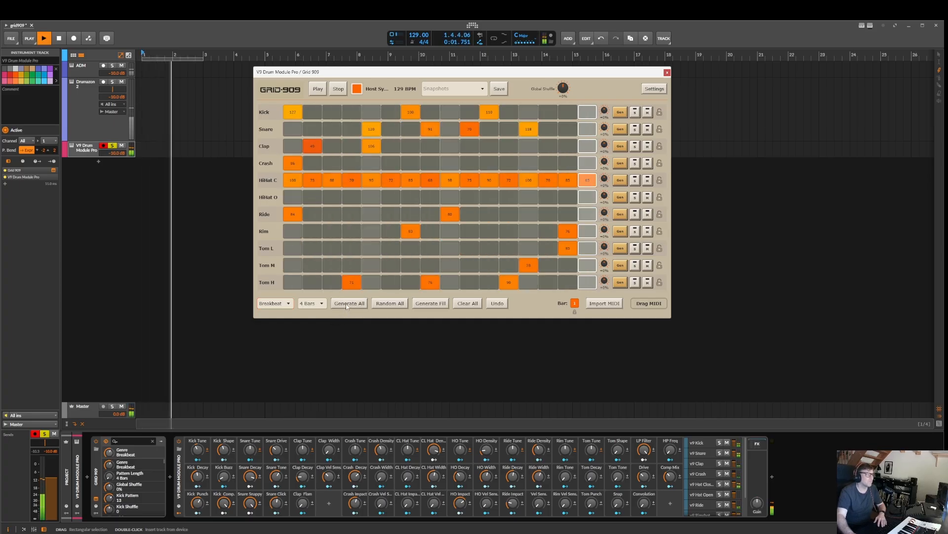
pyautogui.click(648, 282)
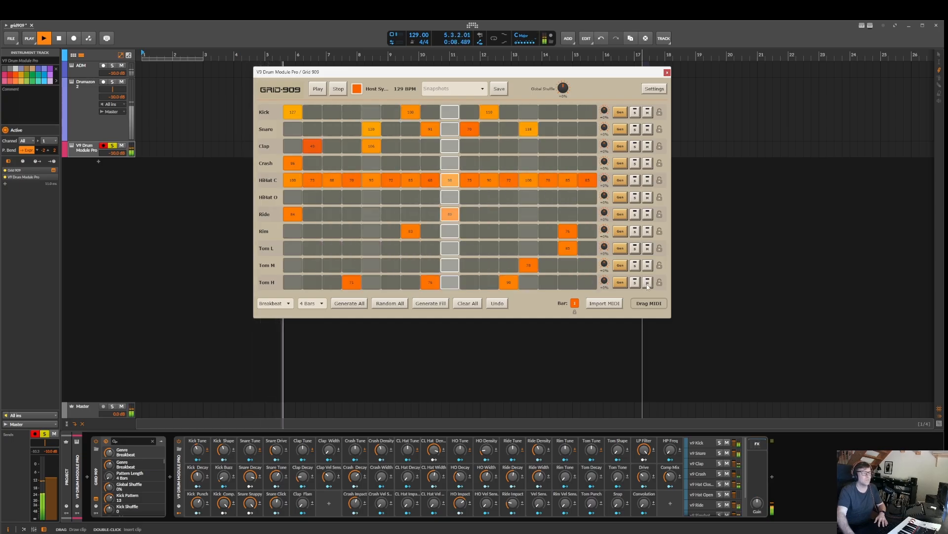
pyautogui.click(351, 304)
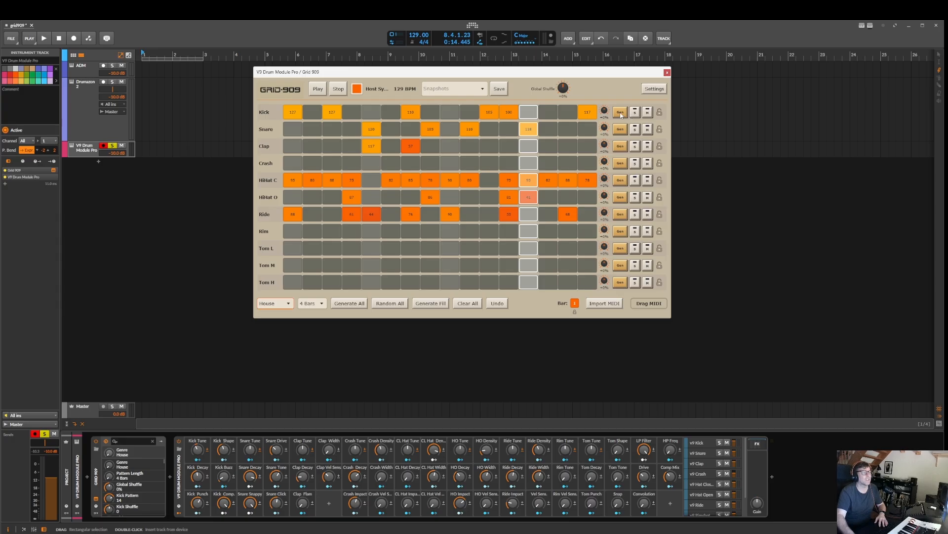
# - Play the pattern and regenerate only the Kick row, first with the House genre and again with UK Garage
pyautogui.press('space')
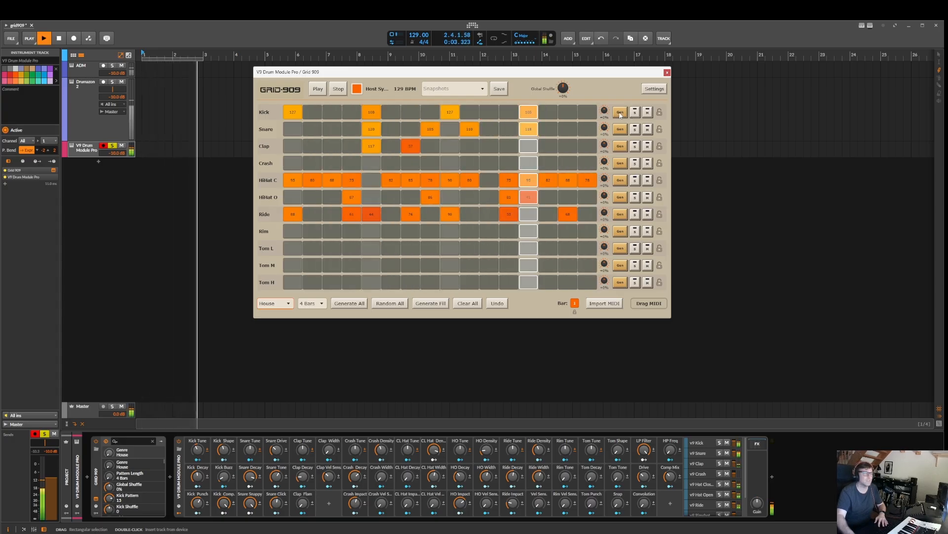
pyautogui.click(621, 115)
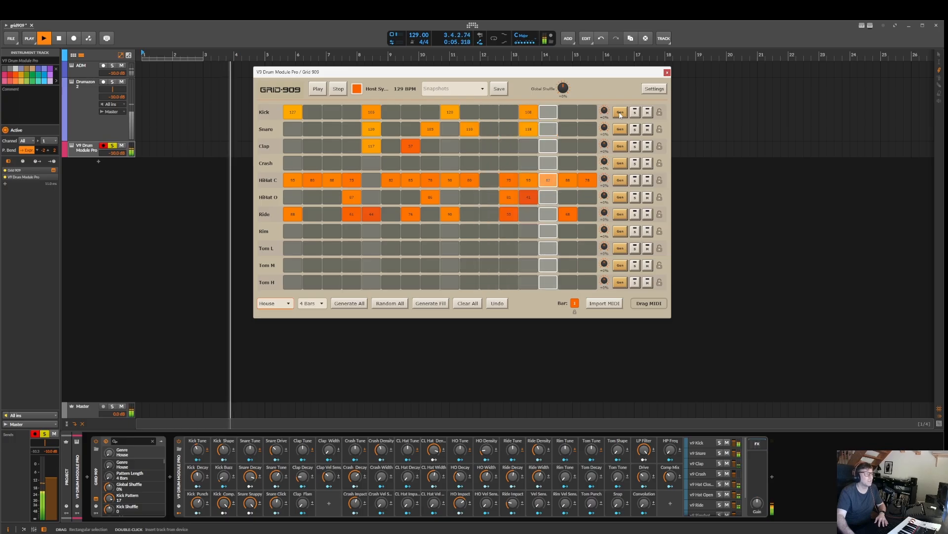
pyautogui.click(275, 303)
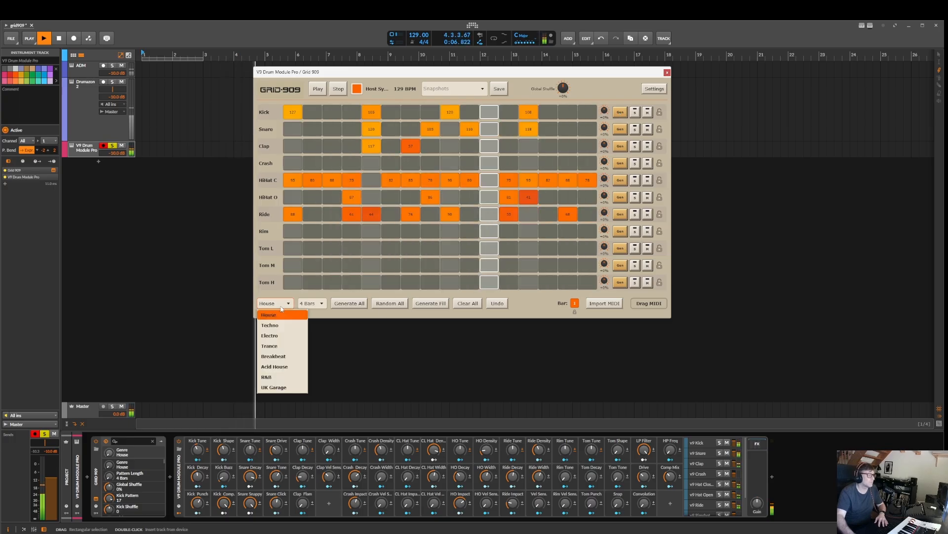
pyautogui.click(279, 388)
pyautogui.click(621, 112)
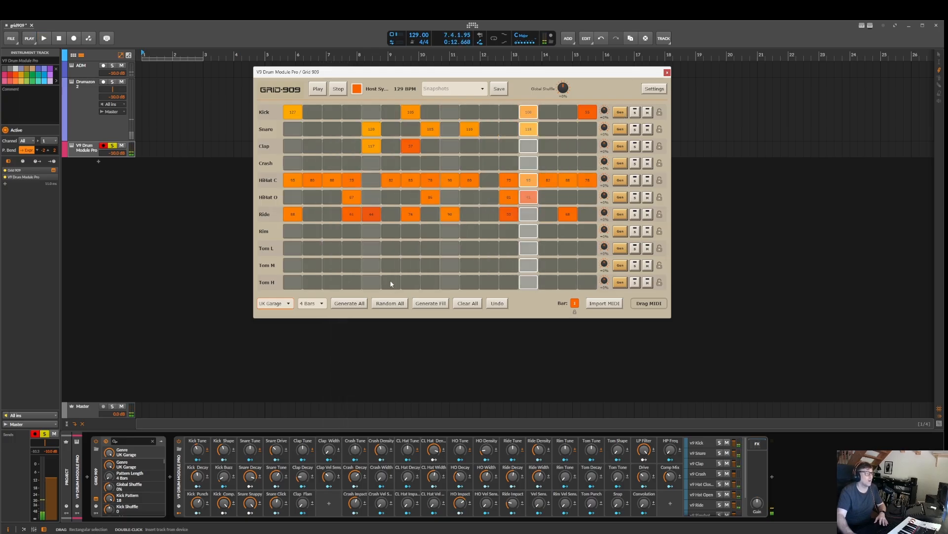
# - Generate and play new 4-bar UK Garage patterns for all instruments
pyautogui.click(349, 304)
pyautogui.press('space')
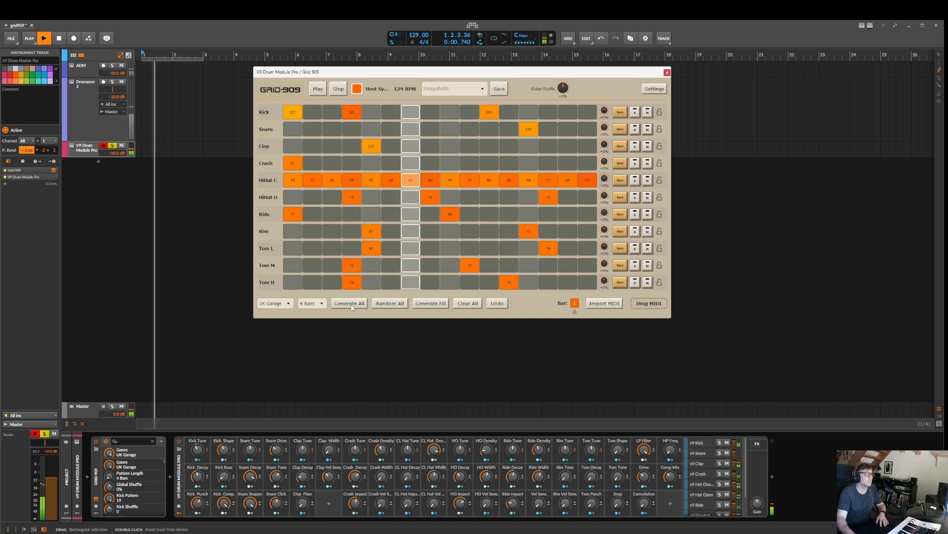
pyautogui.click(350, 304)
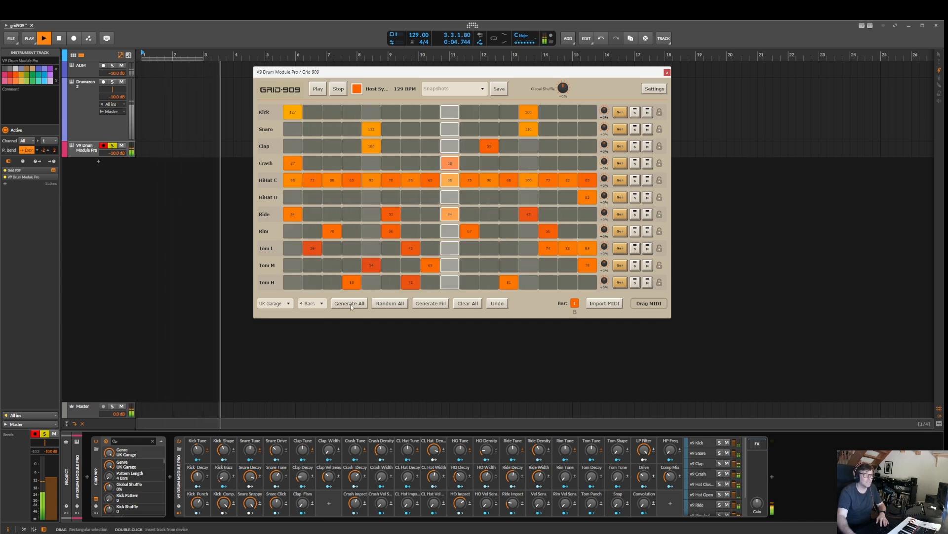
# - Randomize all instruments several times during playback, and remove the crash hits on steps 1 and 9
pyautogui.click(385, 304)
pyautogui.click(385, 304)
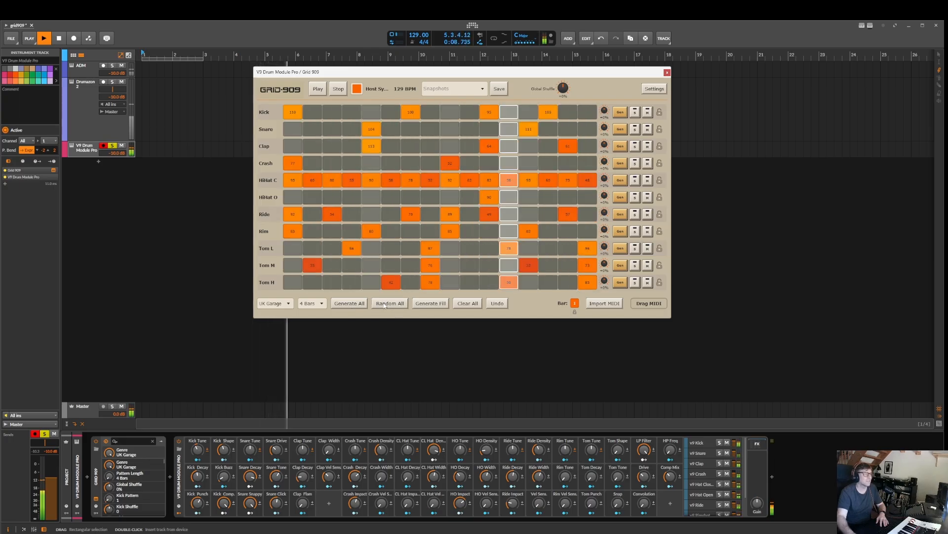
pyautogui.click(385, 304)
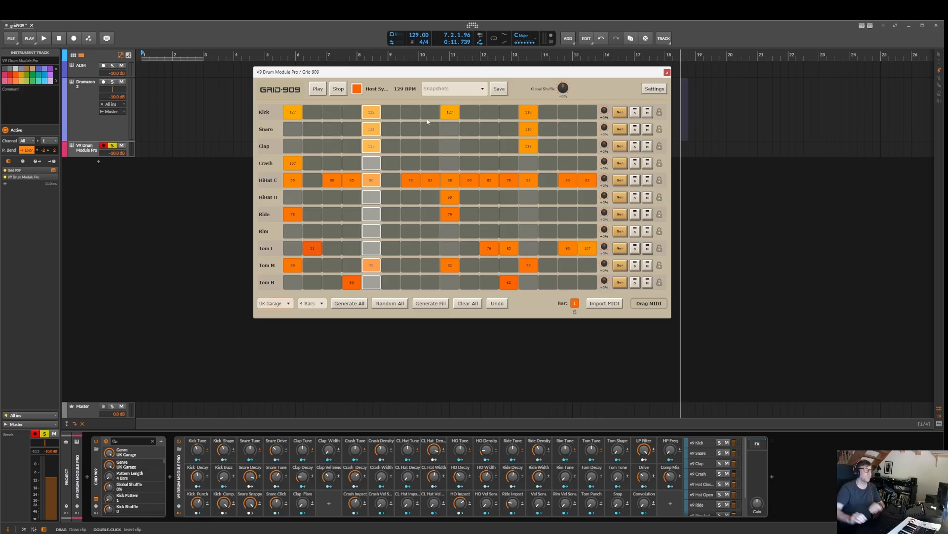
pyautogui.press('space')
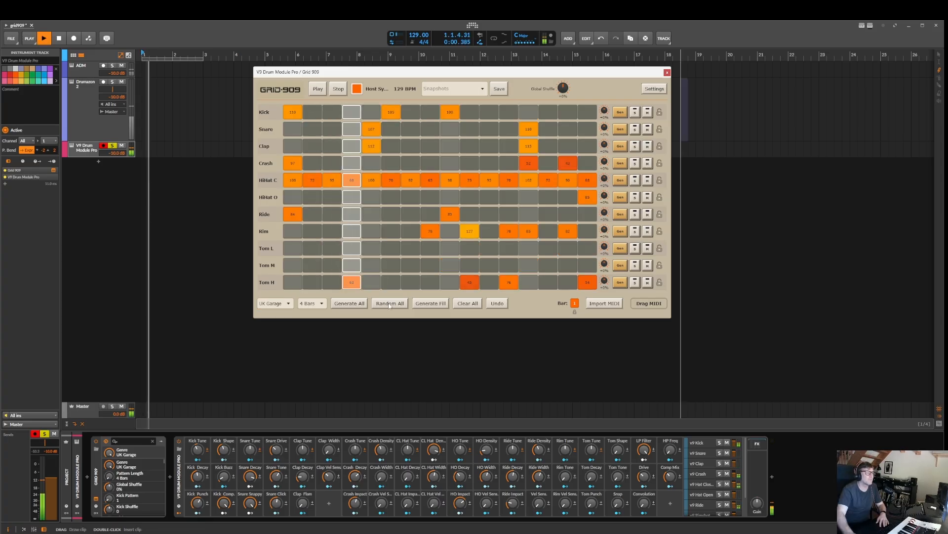
pyautogui.click(390, 304)
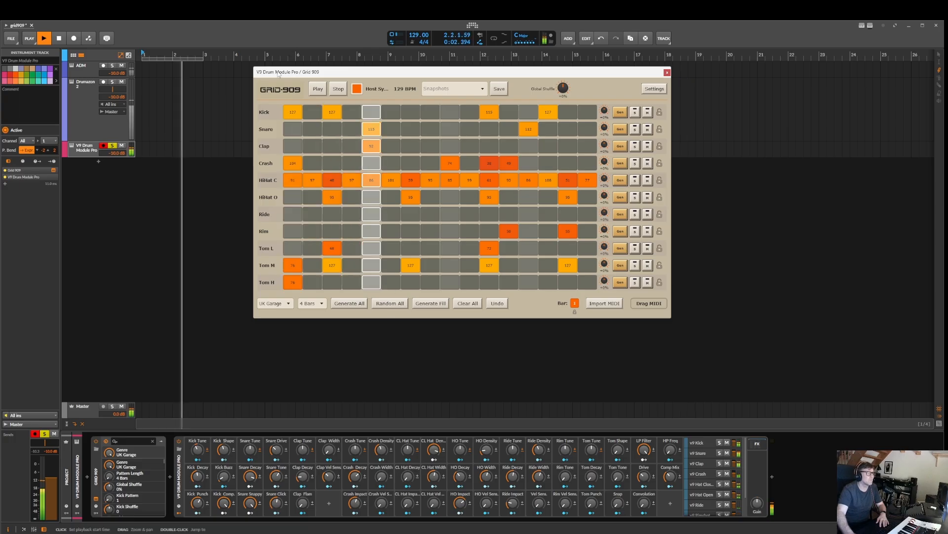
pyautogui.click(292, 163)
pyautogui.click(450, 163)
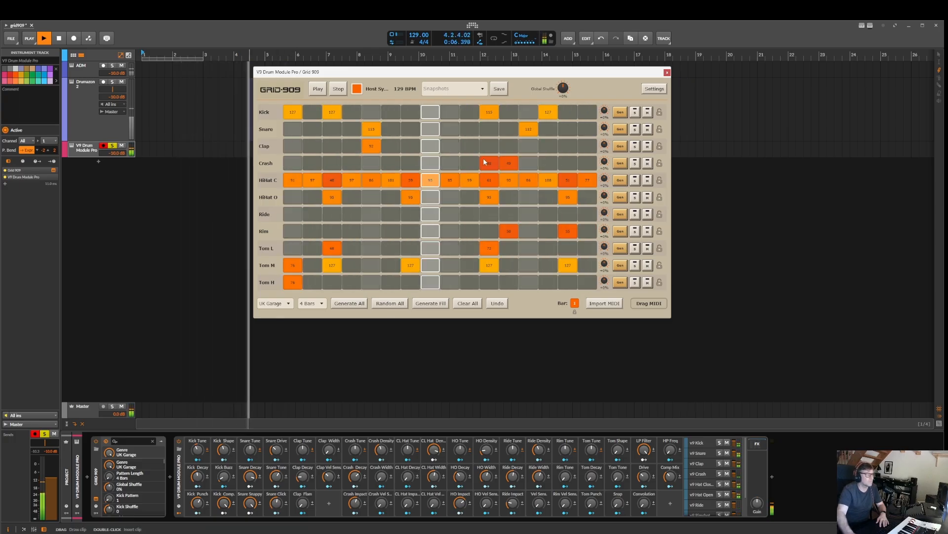
# - Mute the Crash row, generate several more UK Garage patterns for all instruments and play them
pyautogui.click(359, 303)
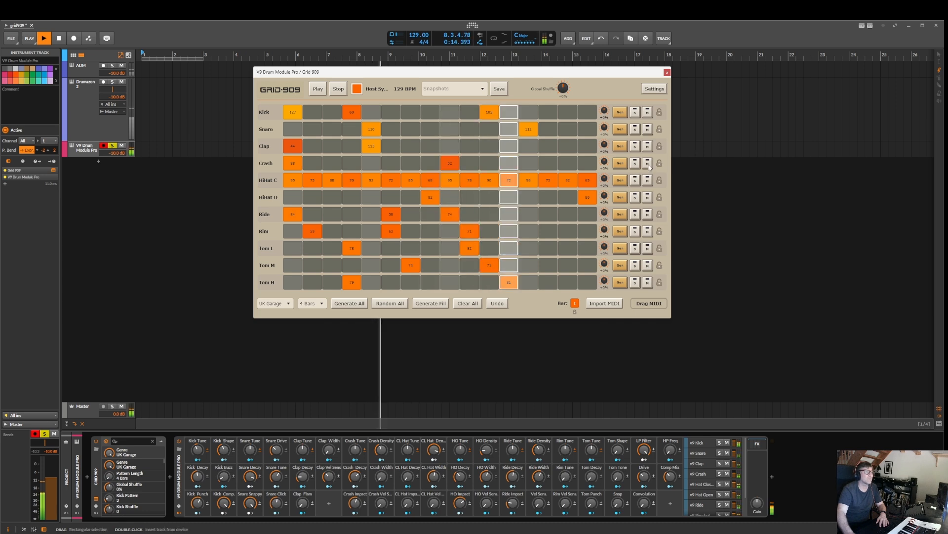
pyautogui.click(346, 306)
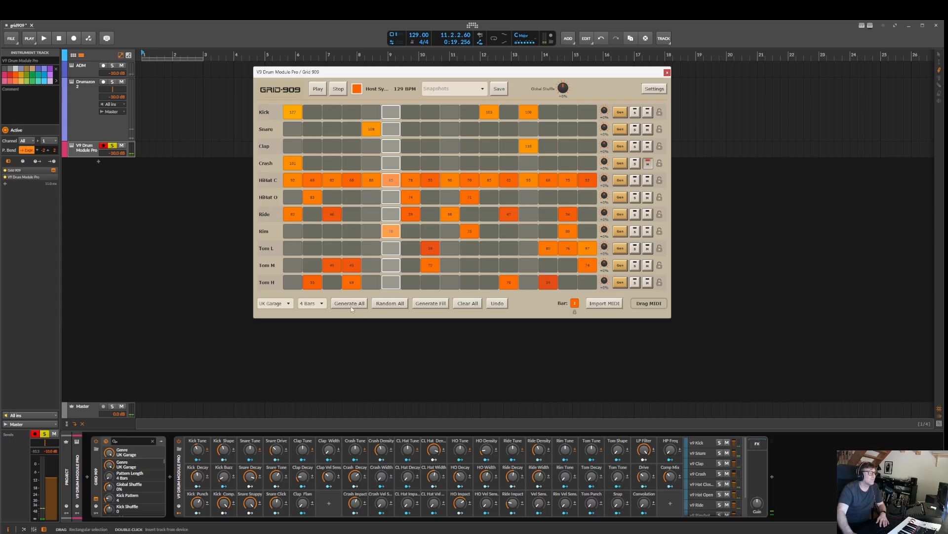
pyautogui.click(351, 306)
pyautogui.click(351, 307)
pyautogui.press('space')
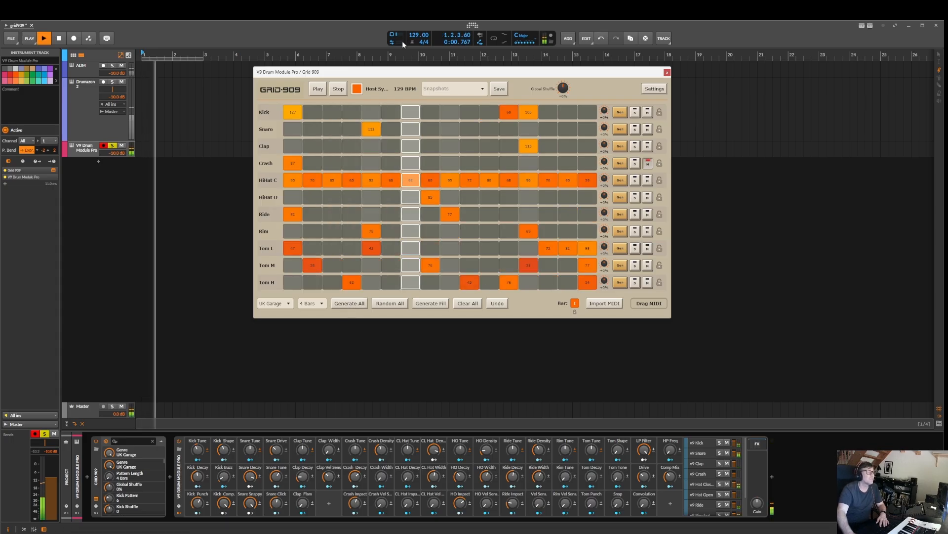
# - Set the genre to Acid House and generate several new 4-bar patterns for all instruments during playback
pyautogui.click(275, 303)
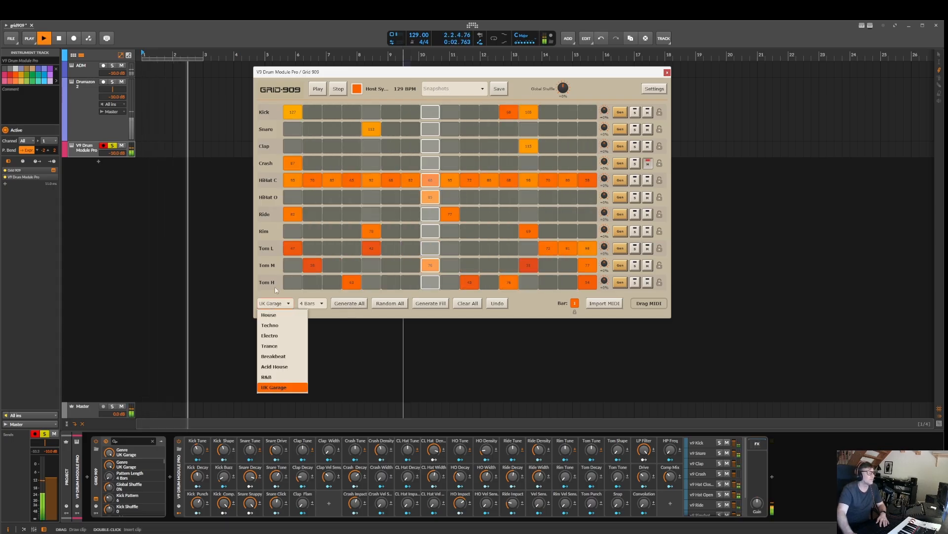
pyautogui.click(273, 356)
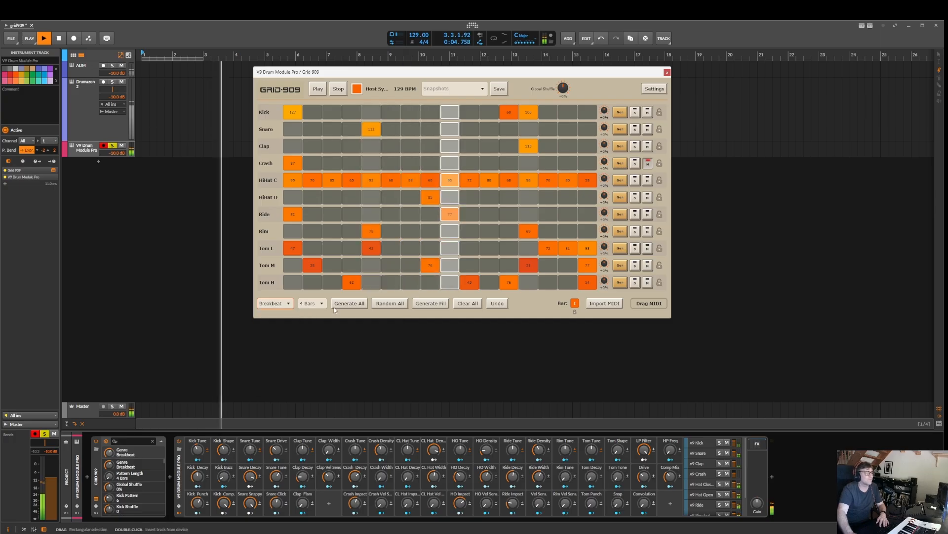
pyautogui.click(275, 303)
pyautogui.click(279, 356)
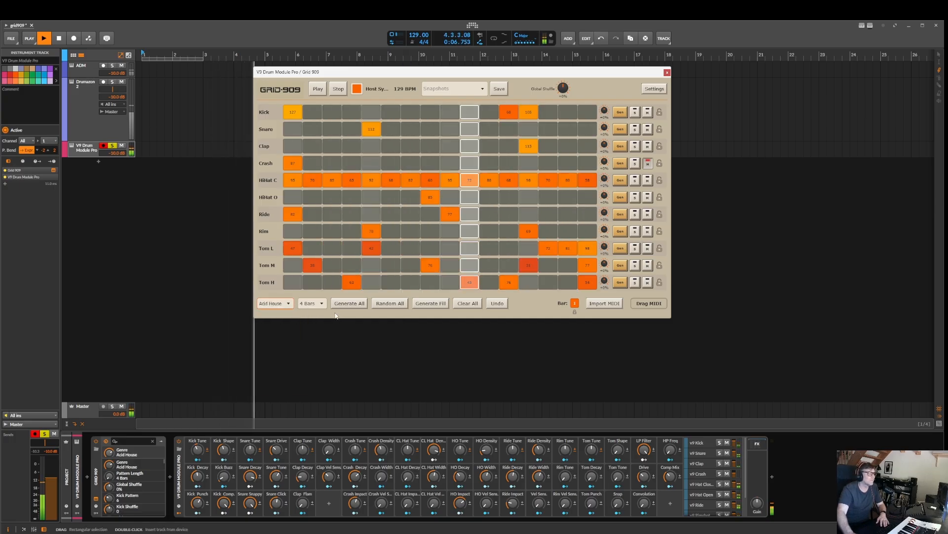
pyautogui.click(348, 303)
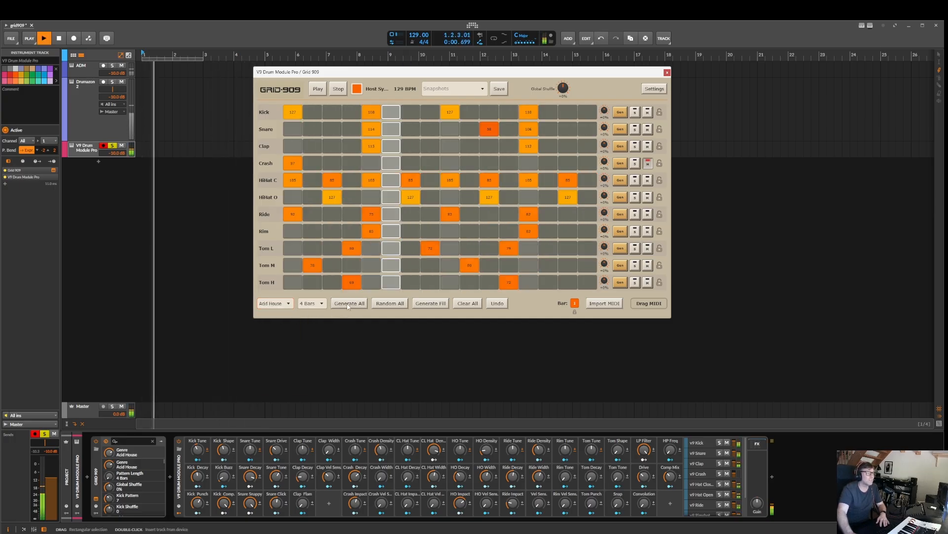
pyautogui.click(348, 303)
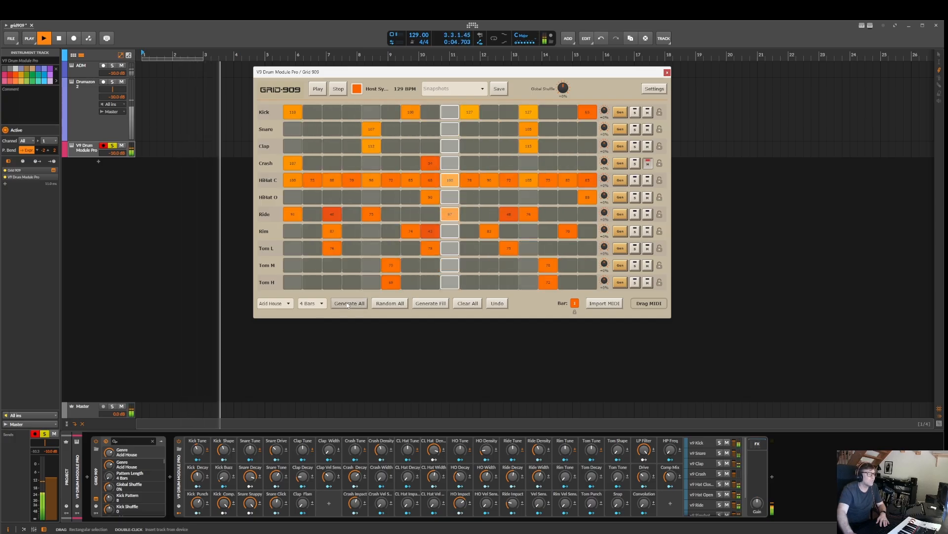
pyautogui.click(348, 304)
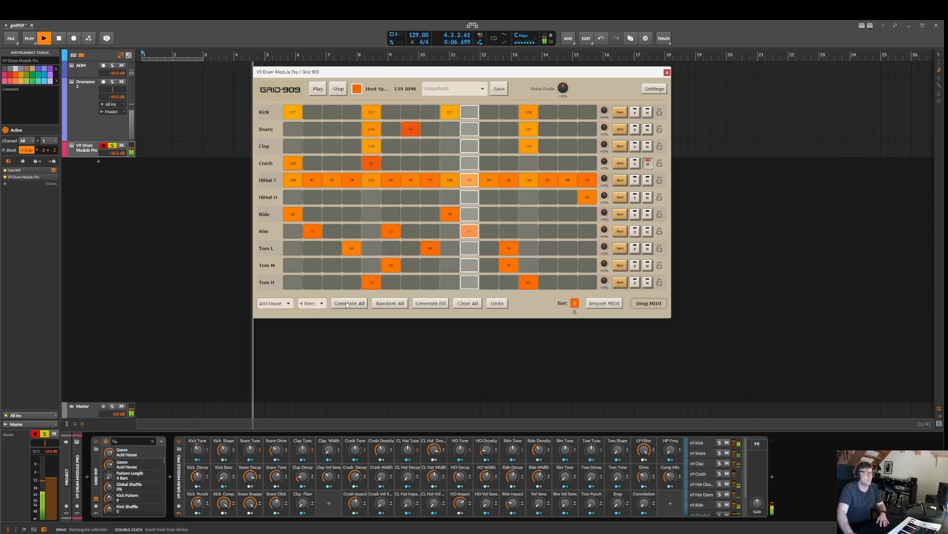
# - Generate three more Acid House patterns for all instruments and audition each one during playback
pyautogui.click(348, 303)
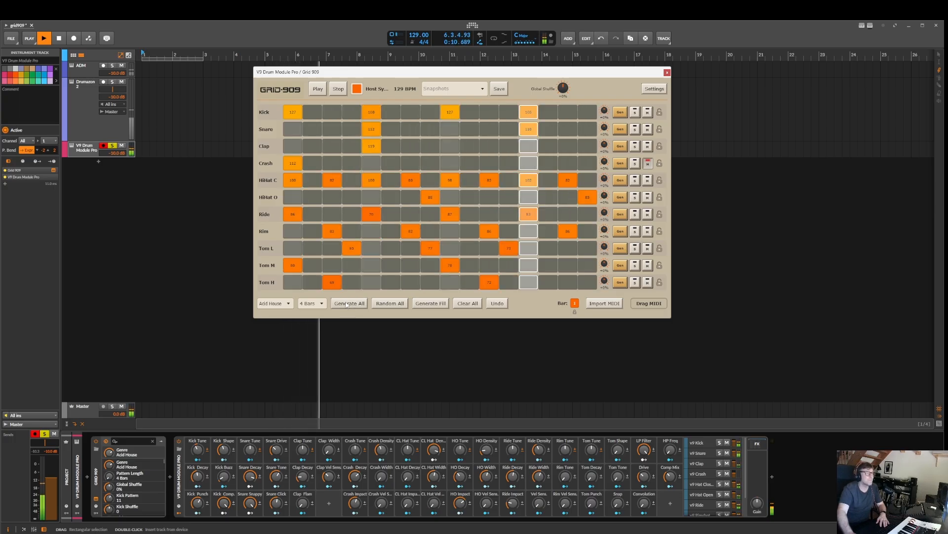
pyautogui.click(346, 304)
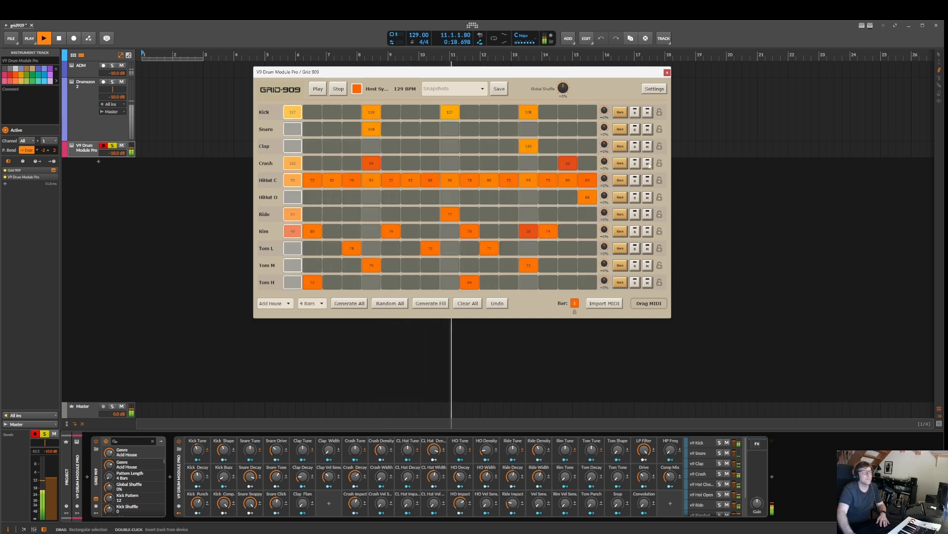
pyautogui.click(348, 303)
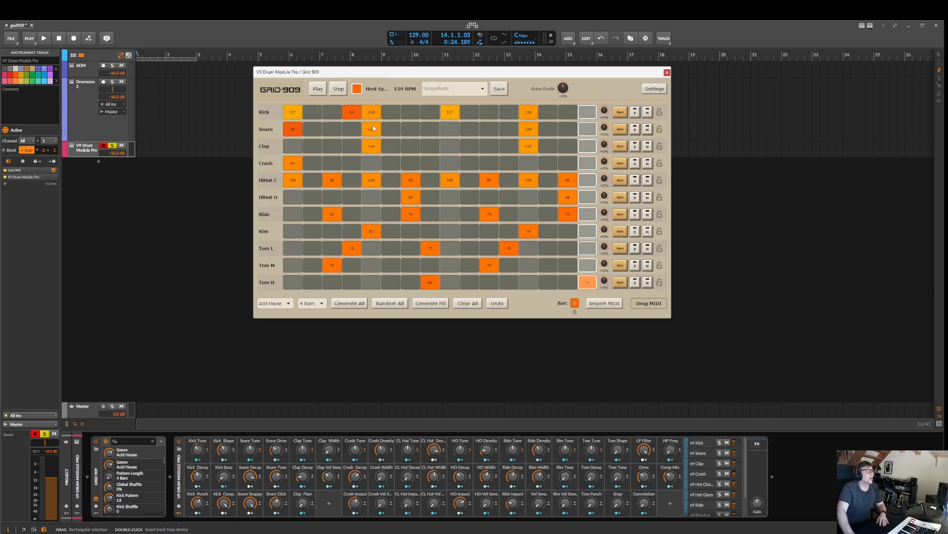
# - Place the generated pattern as a MIDI clip at bar 1 of the V9 Drum Module Pro track and increase the track's height
pyautogui.moveTo(342, 74); pyautogui.dragTo(435, 99)
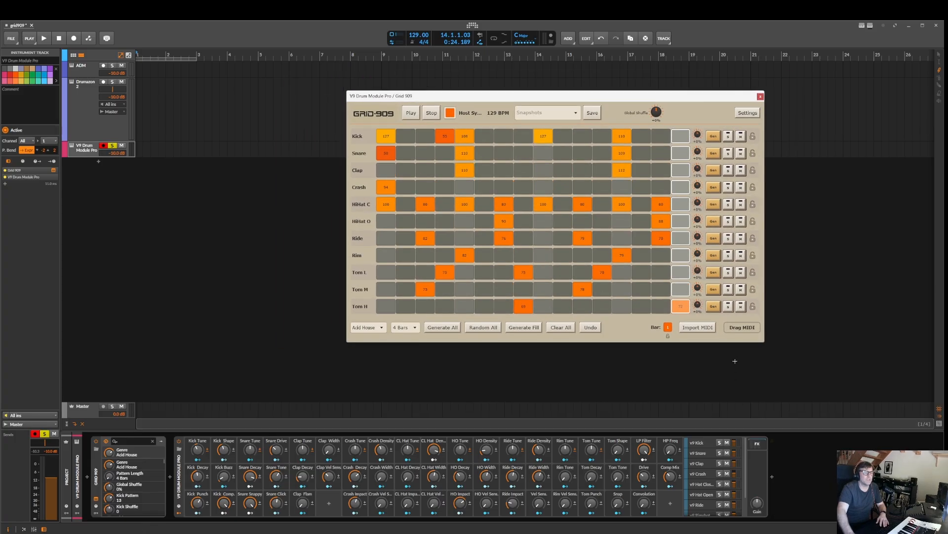
pyautogui.moveTo(746, 324); pyautogui.dragTo(154, 151)
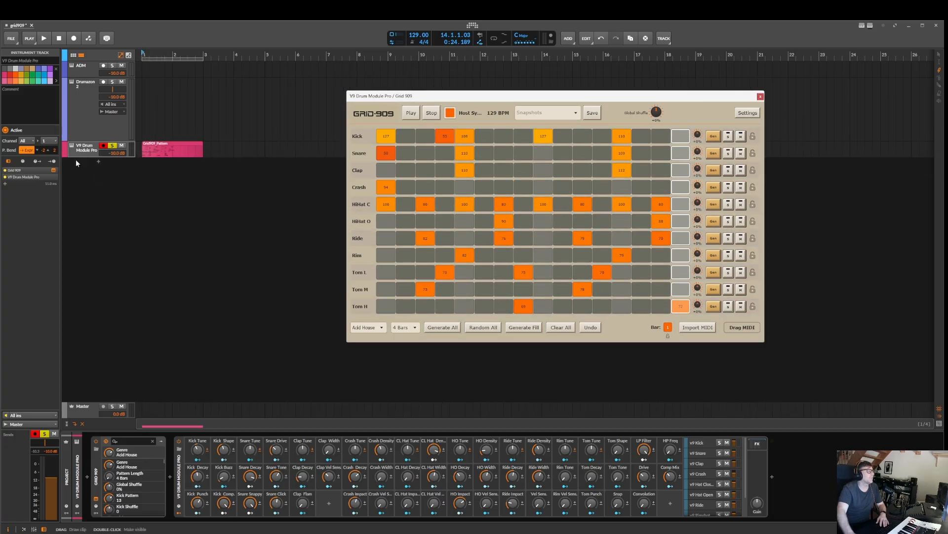
pyautogui.moveTo(82, 156); pyautogui.dragTo(79, 318)
# - Open the Grid909_Pattern clip in the note editor and reposition the Grid 909 window so the notes and the clip stay uncovered
pyautogui.doubleClick(158, 143)
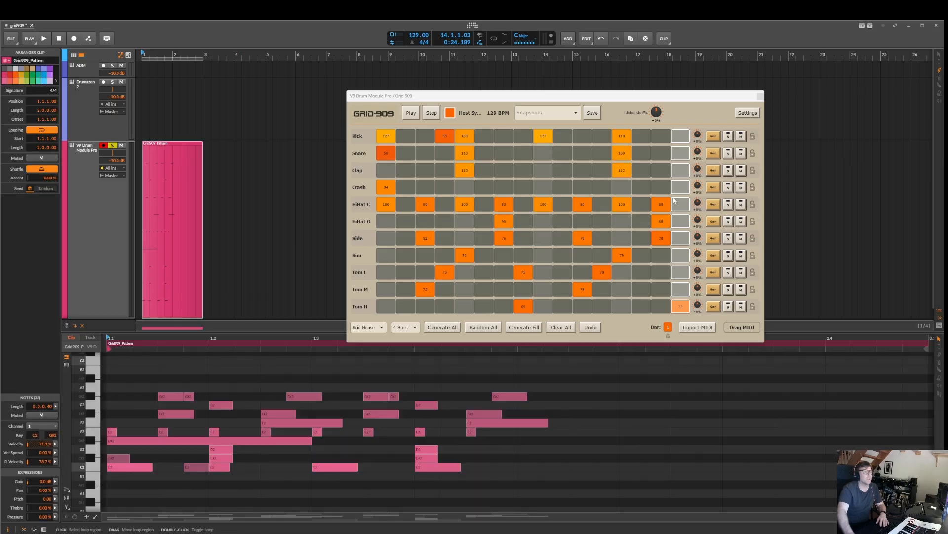
pyautogui.moveTo(583, 97); pyautogui.dragTo(466, 70)
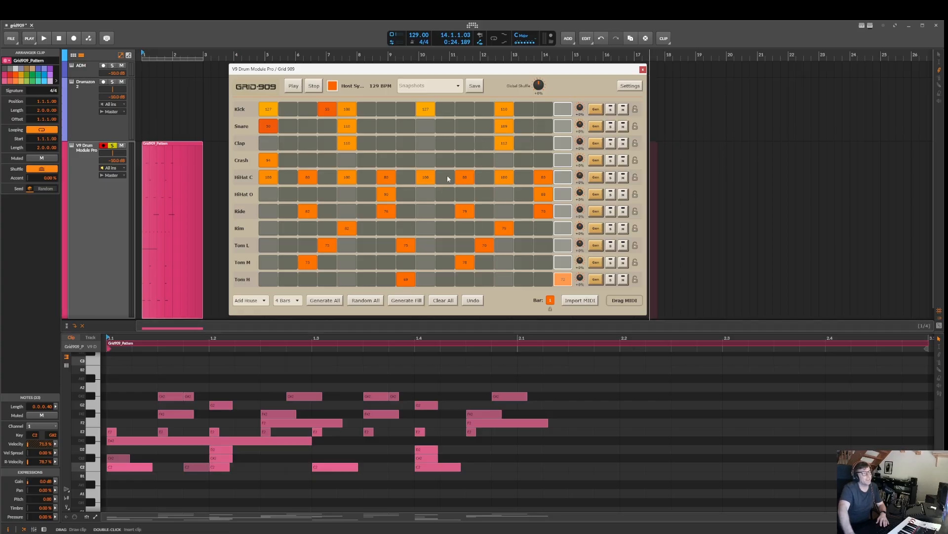
pyautogui.moveTo(403, 66); pyautogui.dragTo(446, 65)
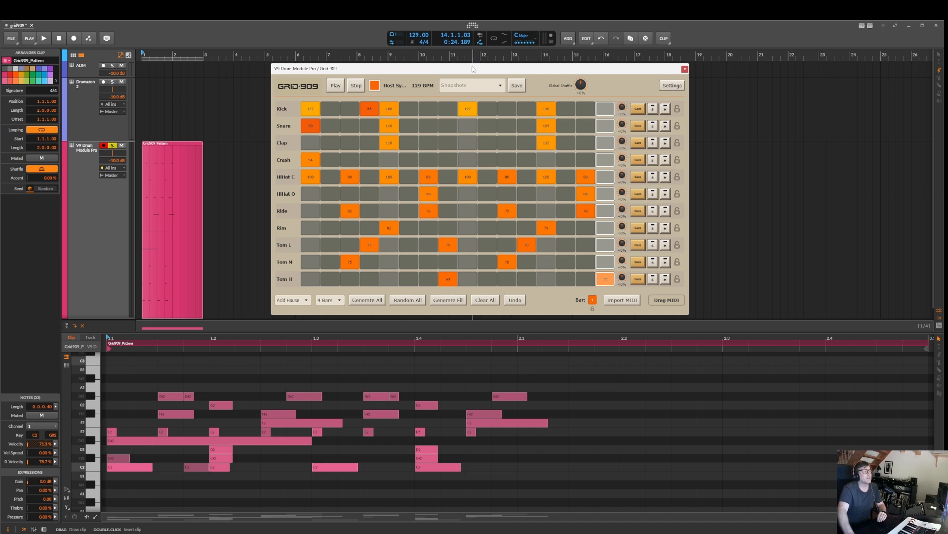
pyautogui.moveTo(472, 68); pyautogui.dragTo(423, 74)
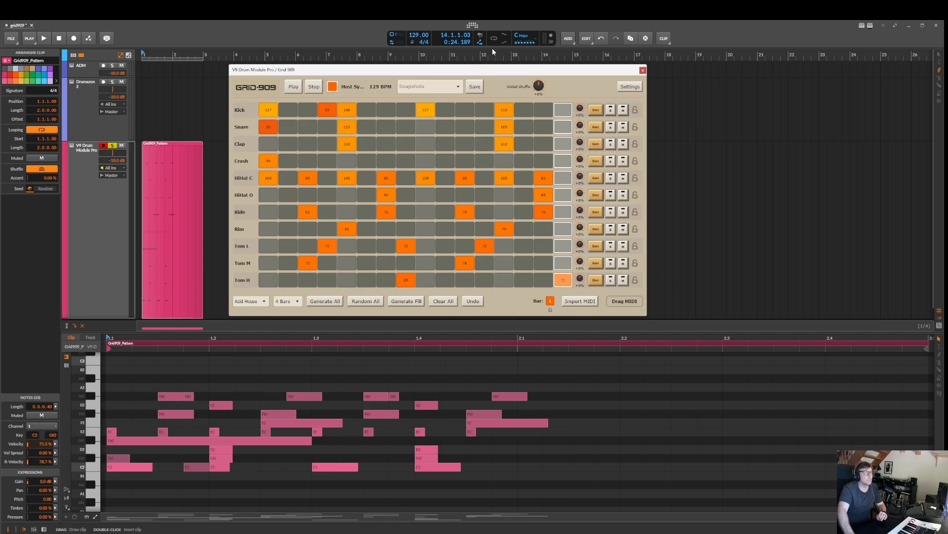